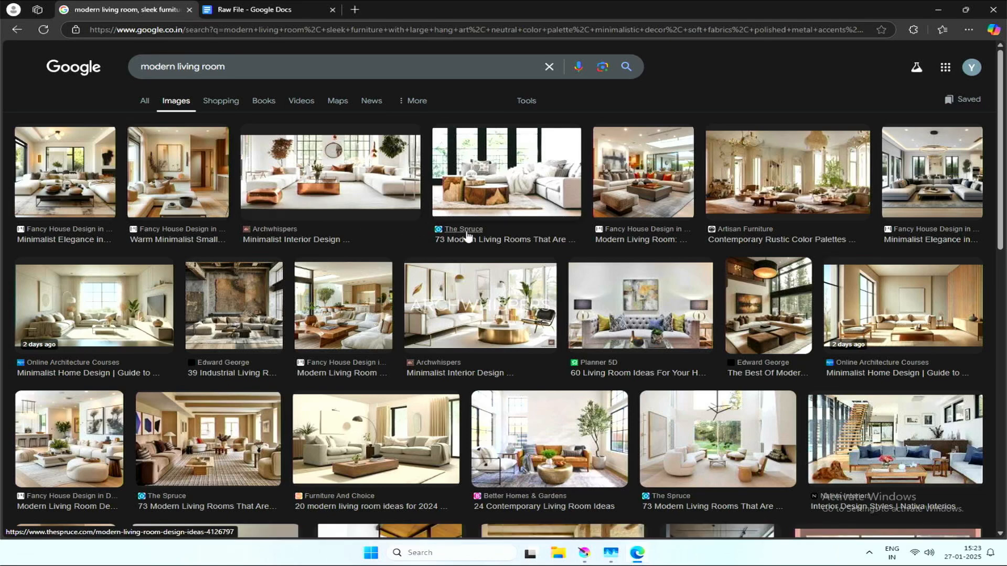
Step: Find the StockCake living room image with the blank square frame, open it in its own tab and save it
scroll(468, 216, down, 1)
scroll(467, 216, down, 4)
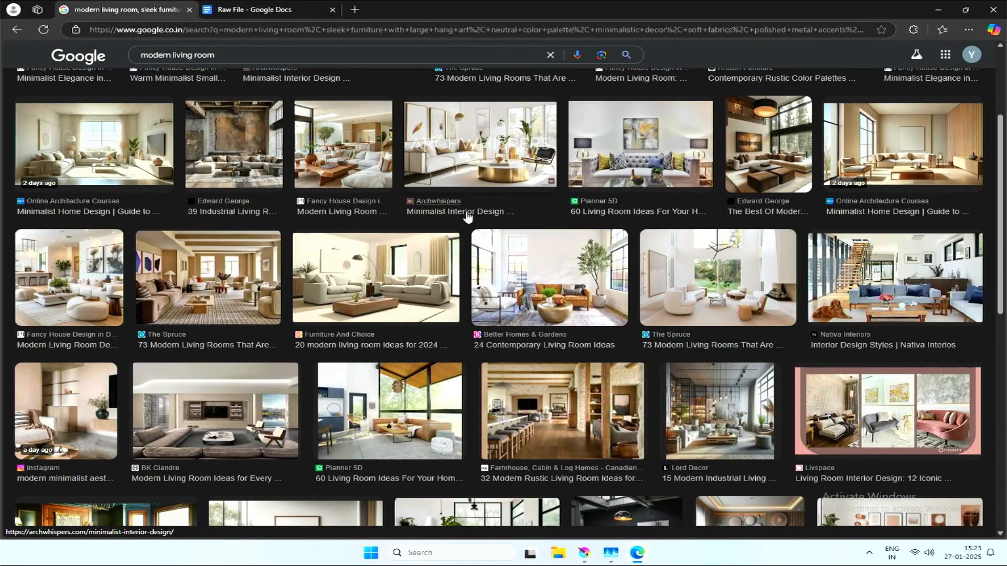
scroll(468, 216, down, 2)
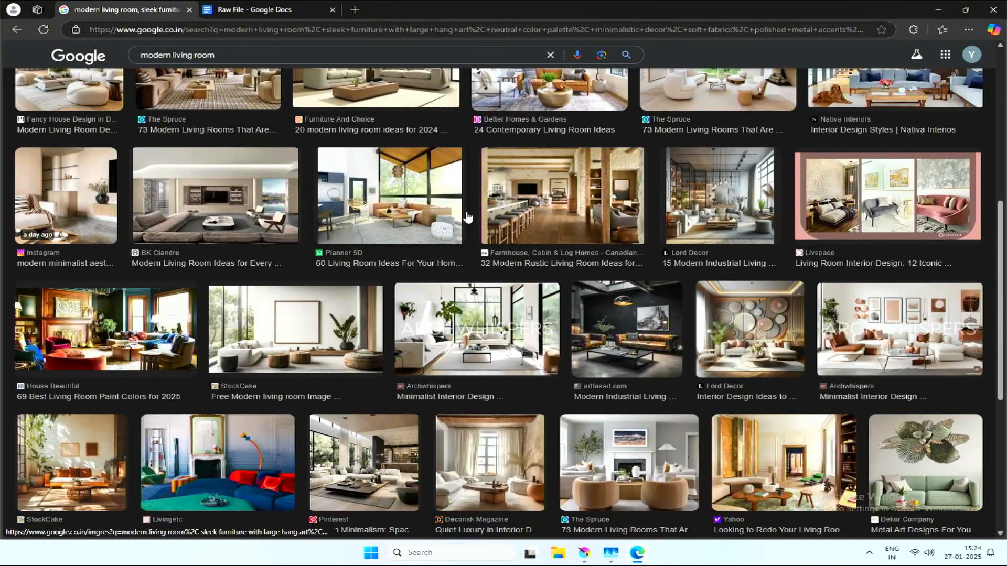
click(272, 330)
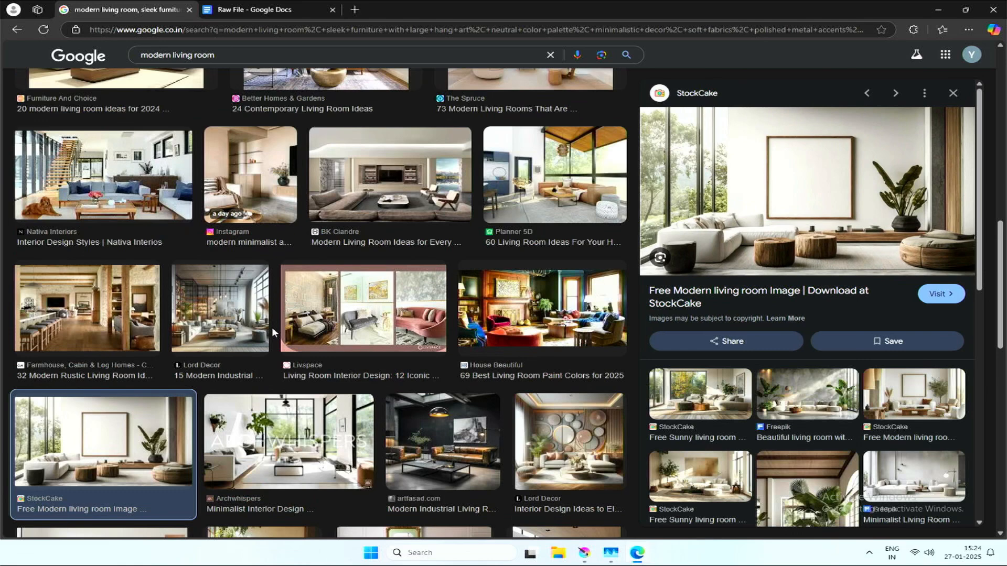
right_click(741, 226)
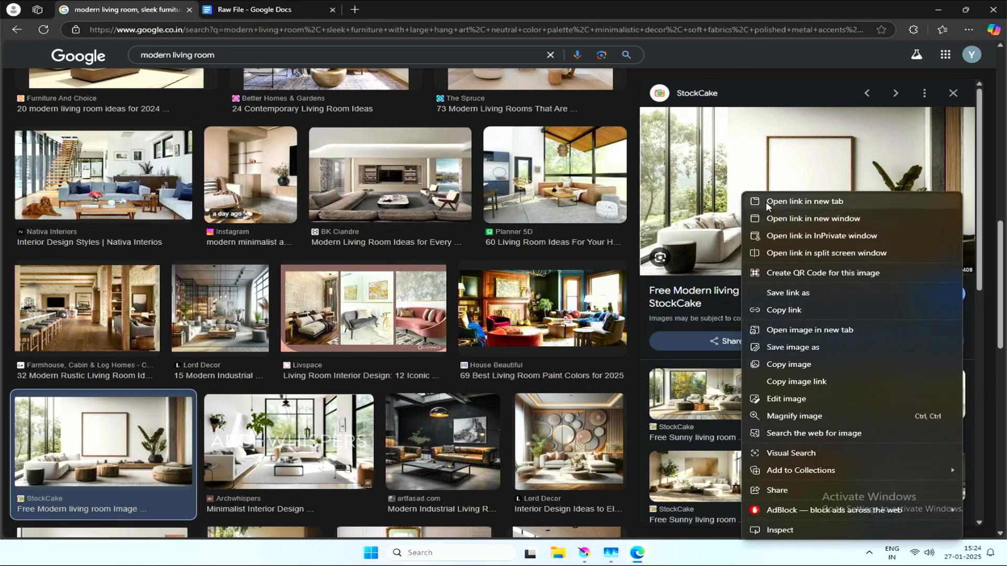
click(762, 331)
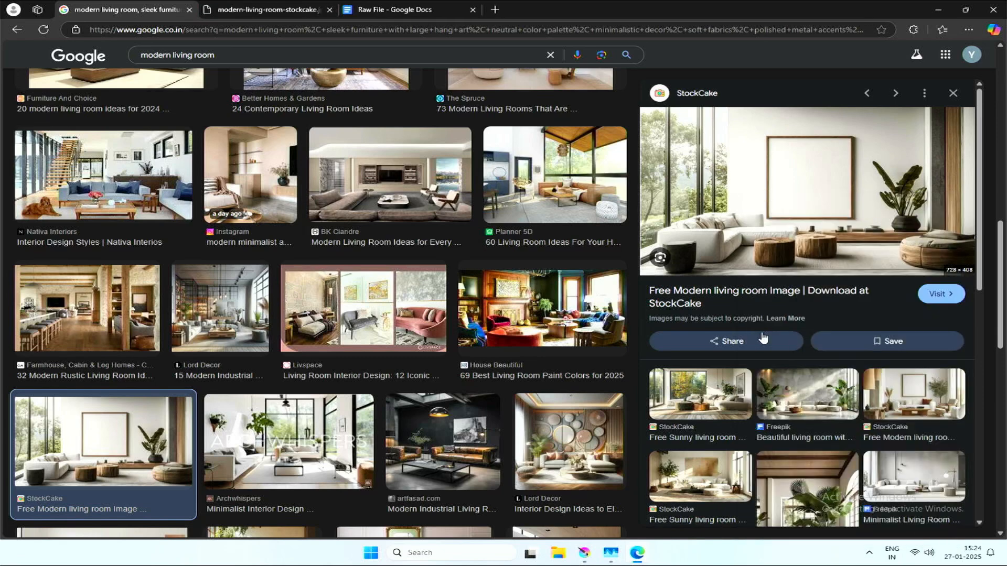
click(304, 10)
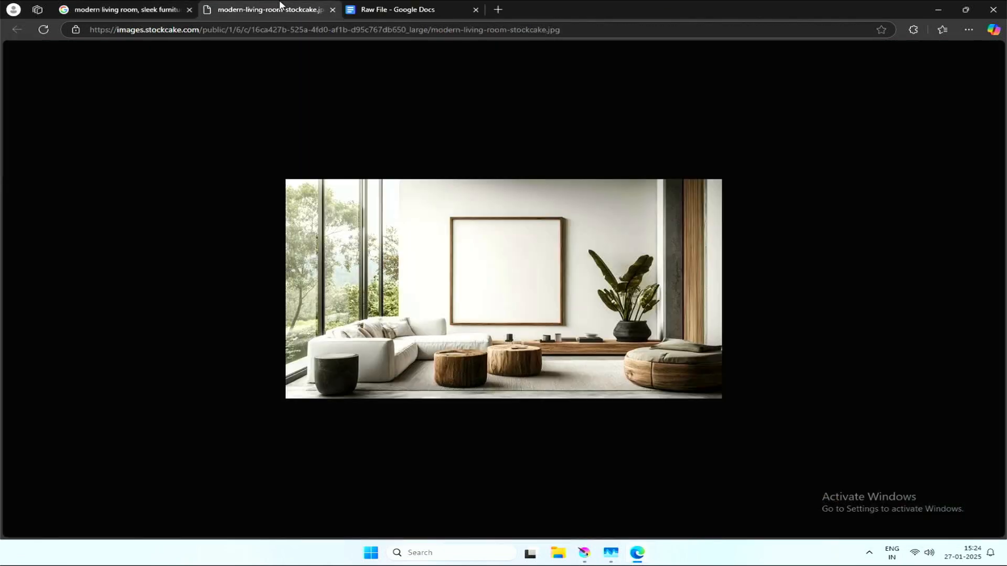
right_click(458, 242)
click(477, 269)
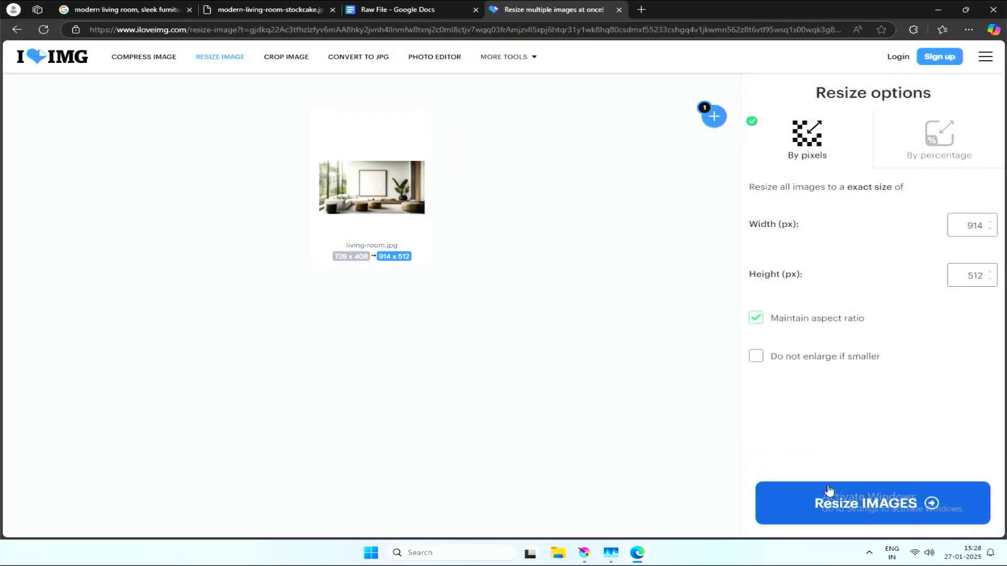
Step: Resize living-room.jpg to 914 x 512 px and save the result as living-room-edited in the Images folder
click(873, 511)
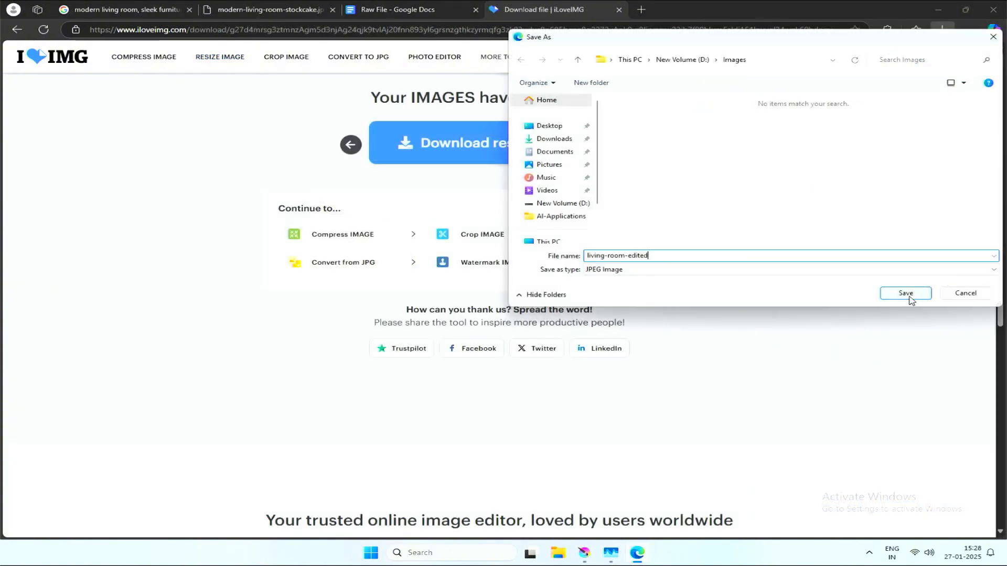
click(908, 297)
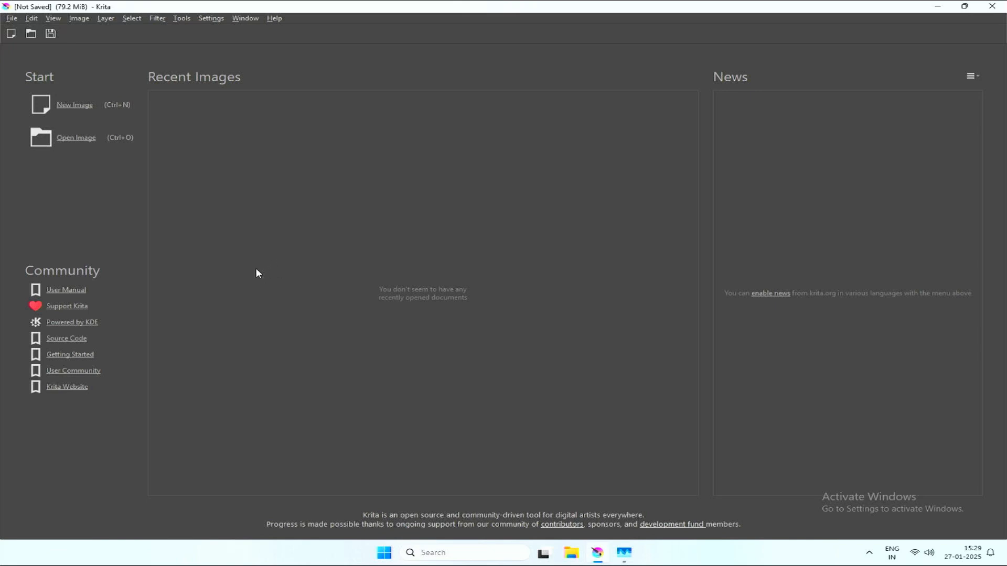
Step: Switch to Krita and open living-room-edited from the Images folder
click(74, 145)
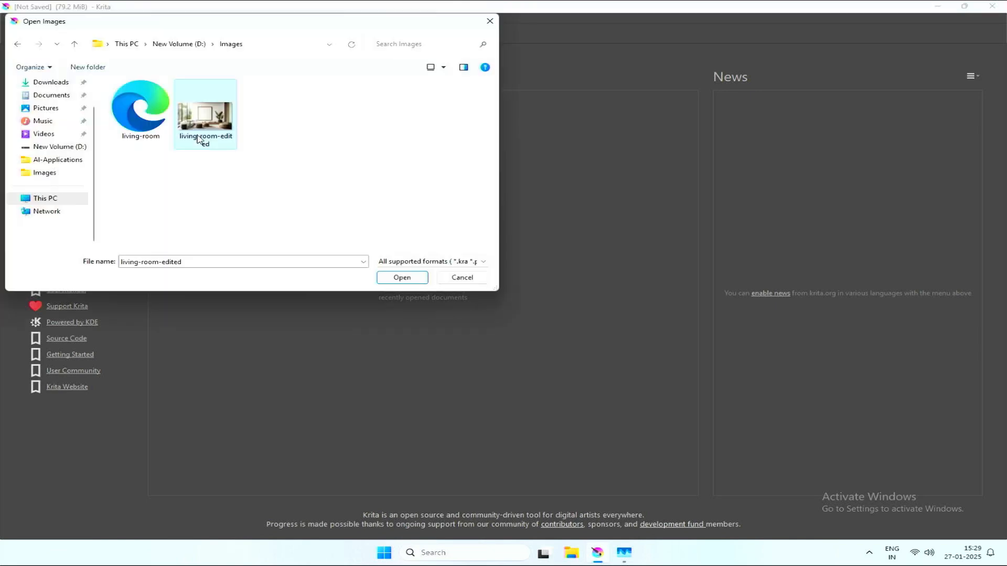
click(388, 280)
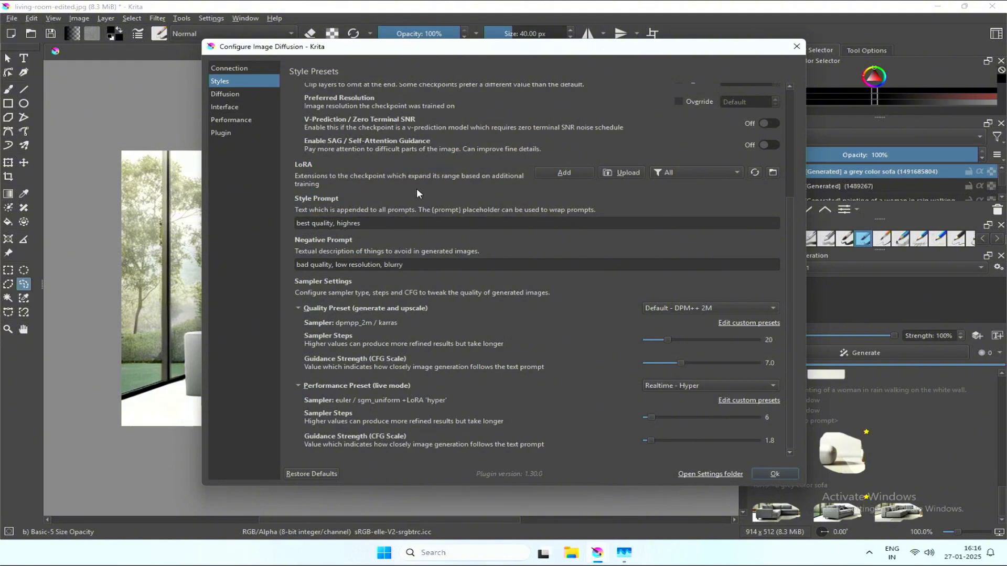
Step: Examine the test-1 style preset's available styles, model checkpoint choices, style prompt and negative prompt in the Image Diffusion configuration
scroll(416, 187, up, 5)
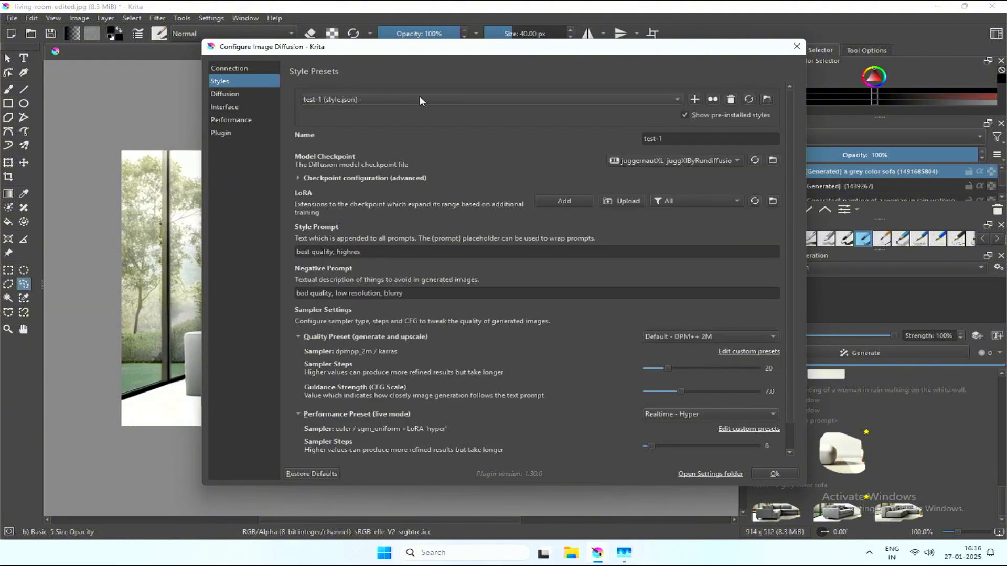
click(419, 99)
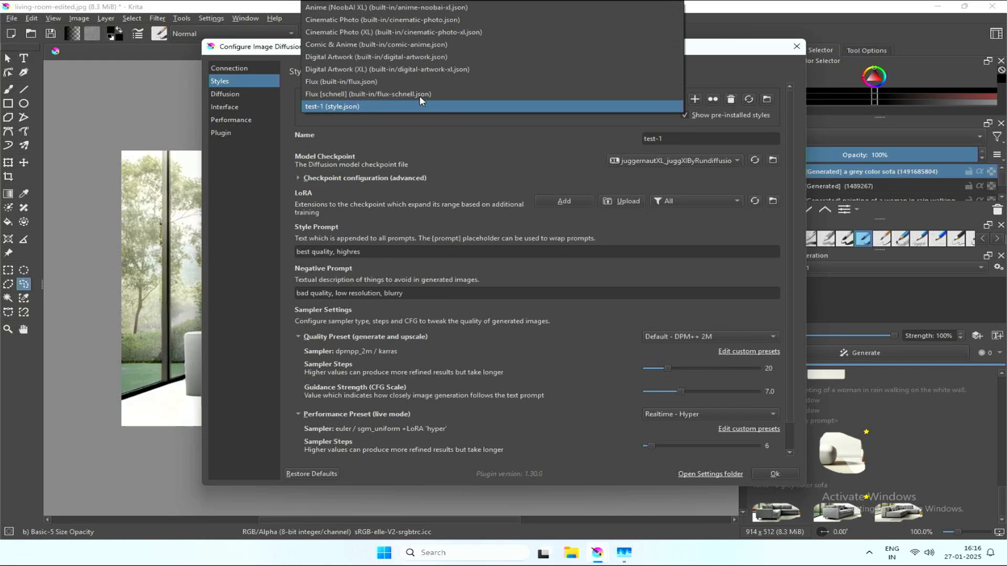
click(324, 114)
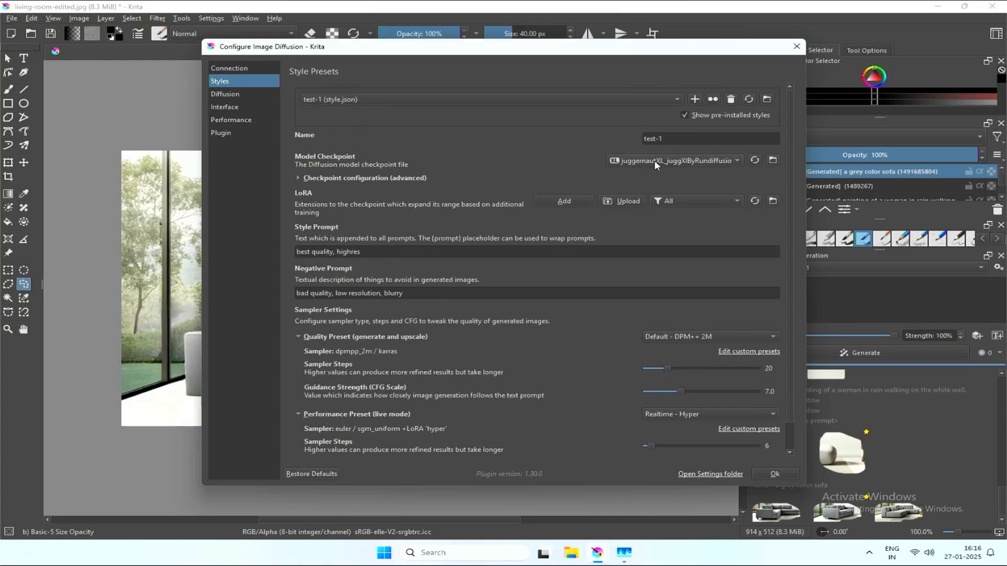
click(690, 158)
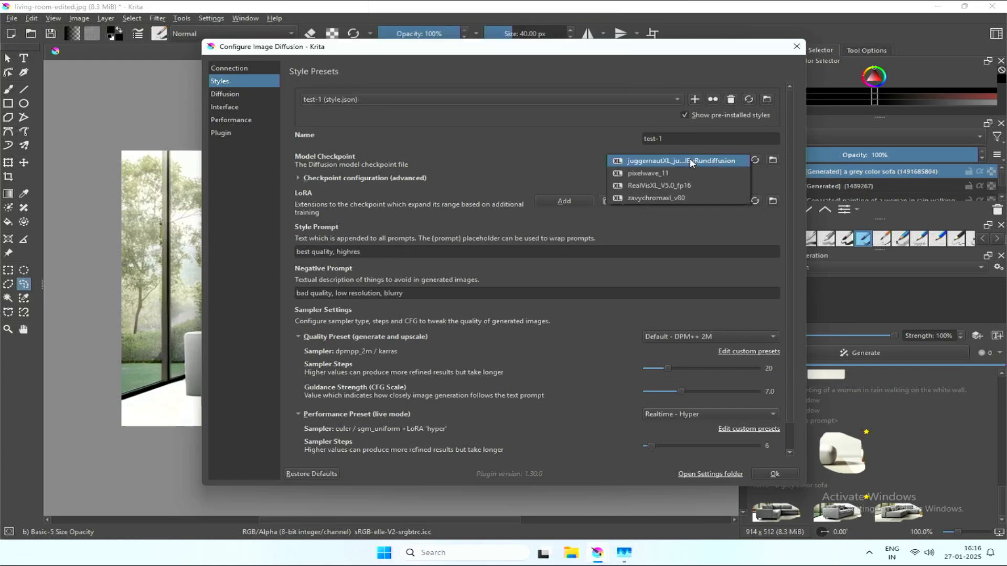
click(557, 158)
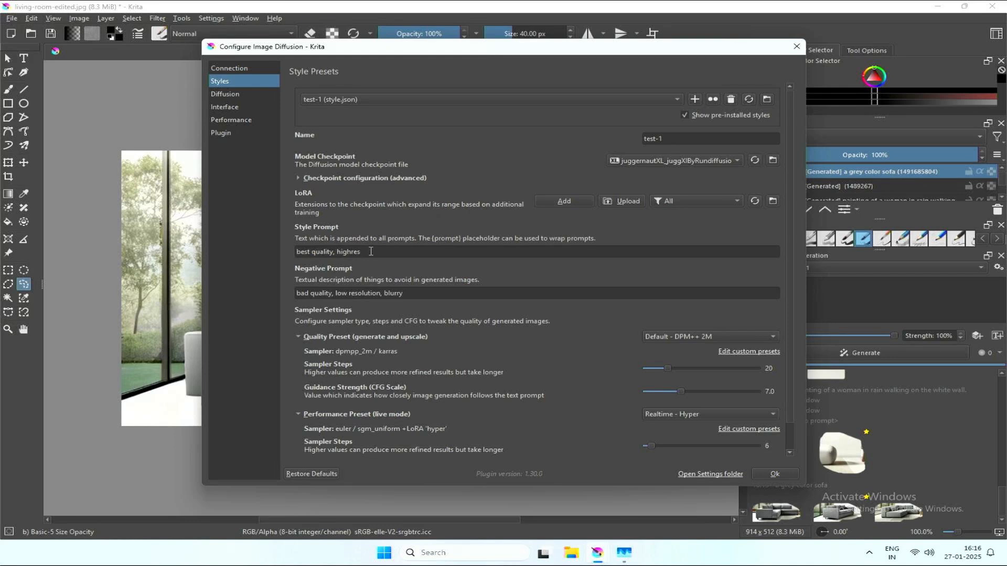
drag(371, 252, 294, 253)
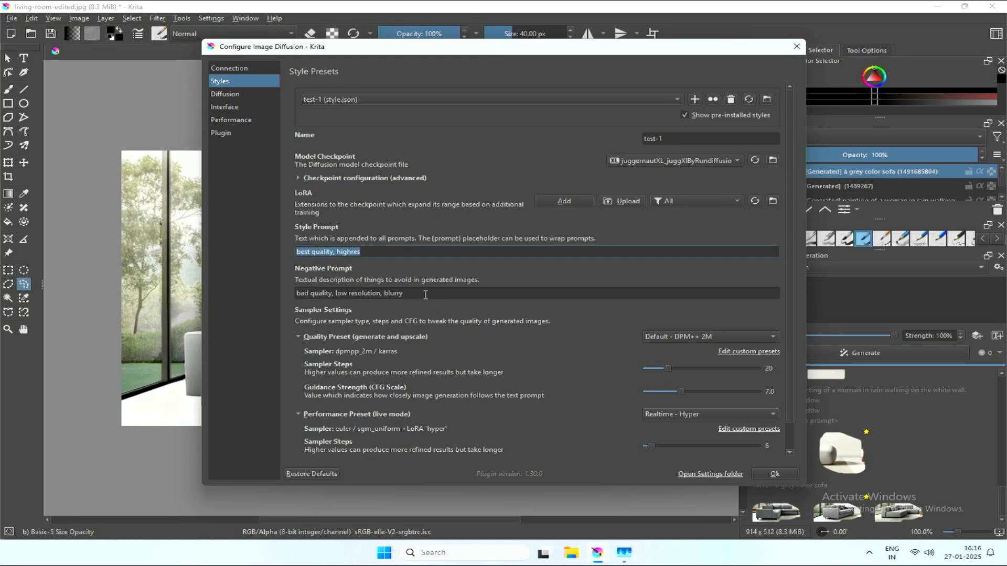
drag(425, 295, 331, 280)
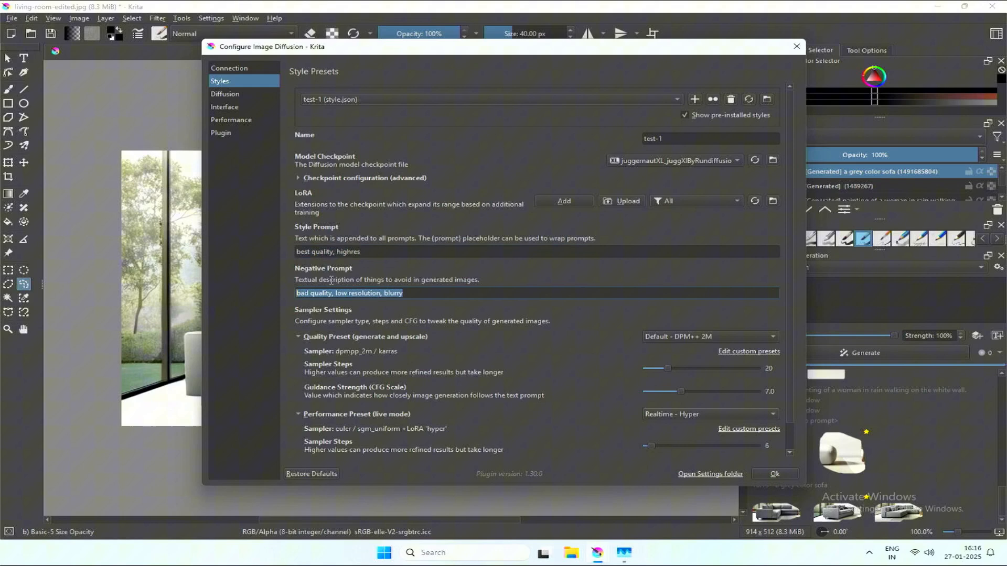
click(267, 281)
scroll(574, 370, down, 1)
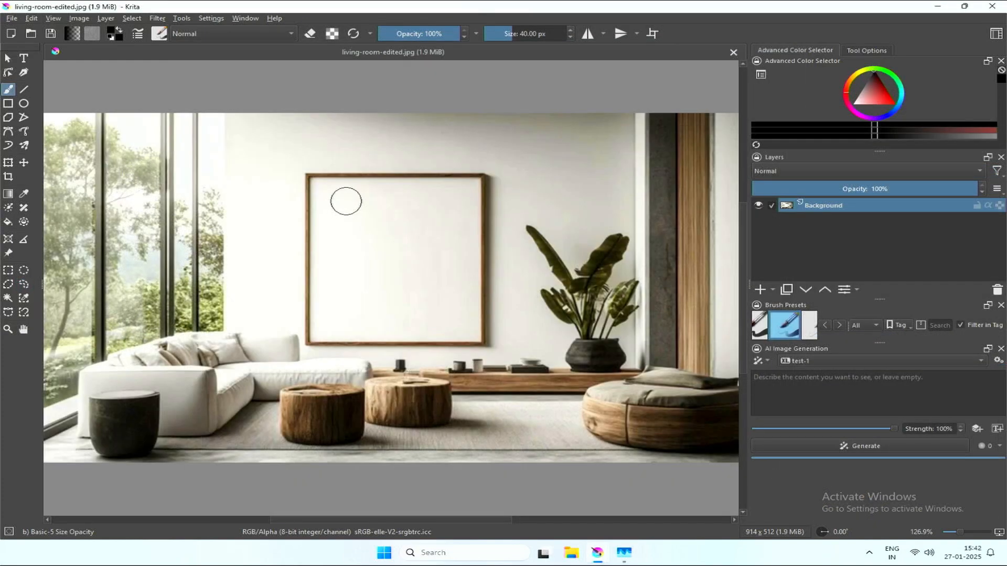
Step: Enter "nothing, empty room, blank room" as the AI image generation prompt
click(824, 386)
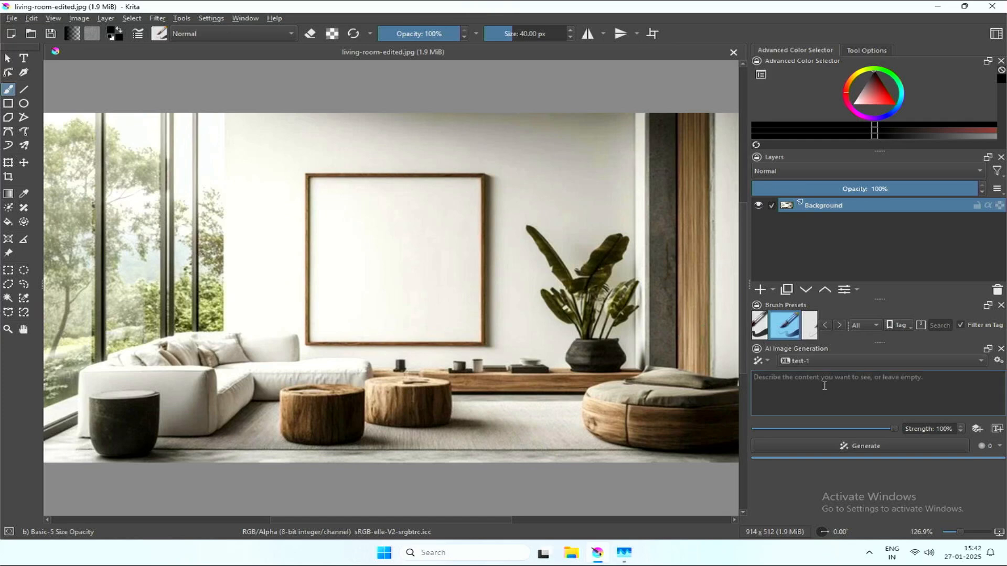
text(nothing)
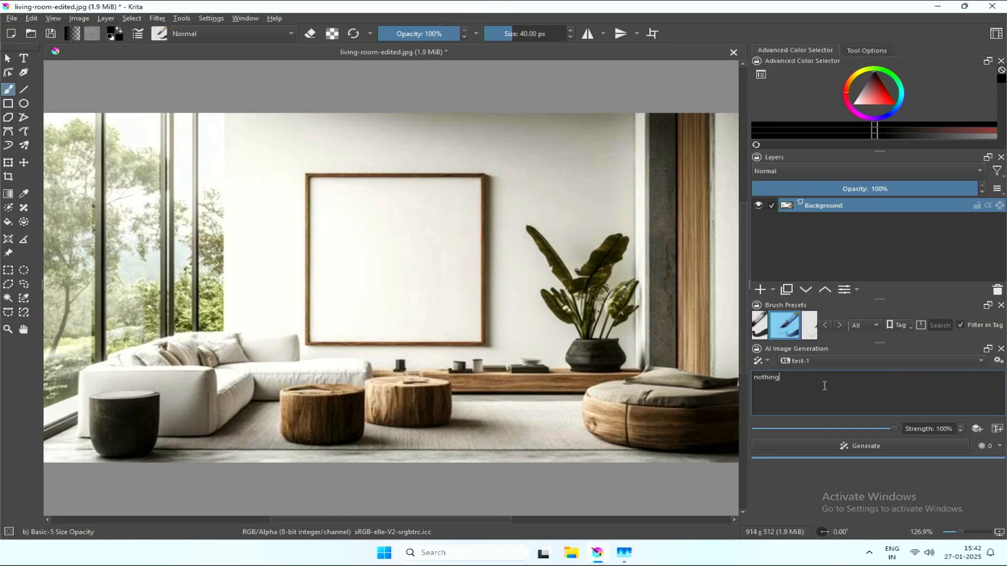
text(, empty room, blank room)
Step: Outline the front wooden stump table nearest the sofa with a freehand selection and generate with Remove Content
click(25, 286)
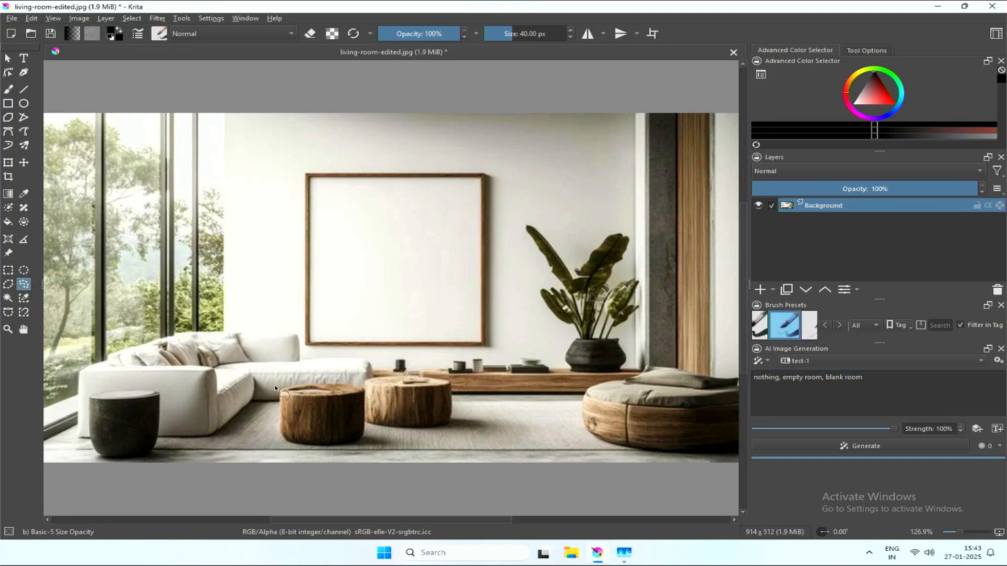
mouse_move(273, 386)
mouse_down()
mouse_move(272, 448)
mouse_move(400, 452)
mouse_move(399, 438)
mouse_move(370, 415)
mouse_move(361, 382)
mouse_move(334, 372)
mouse_move(276, 394)
mouse_up()
click(960, 445)
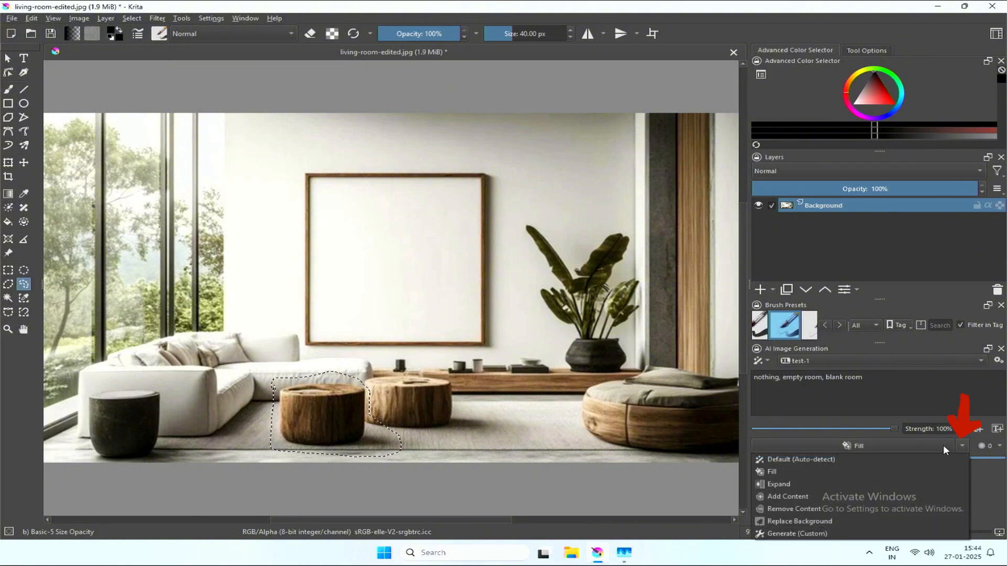
click(786, 508)
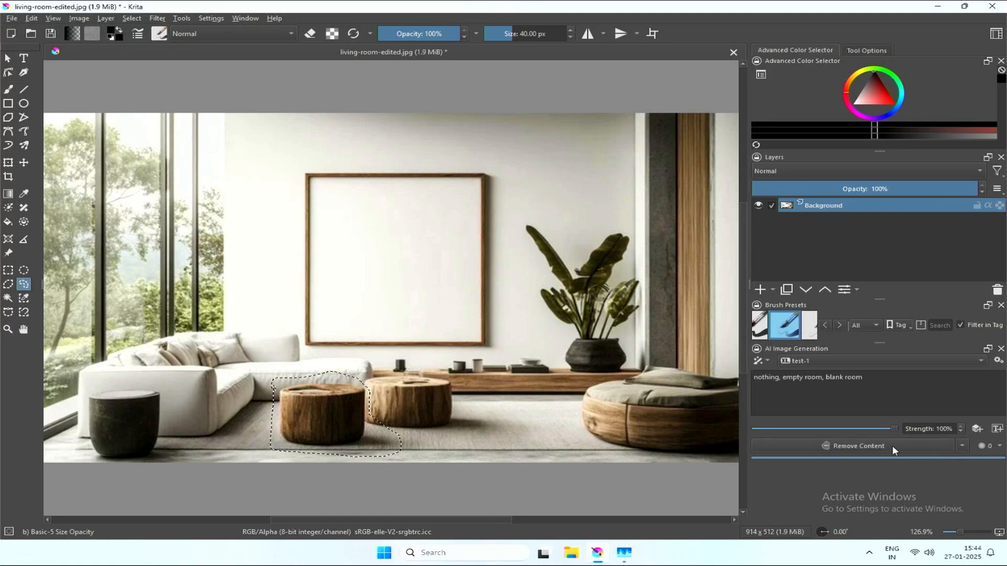
click(849, 446)
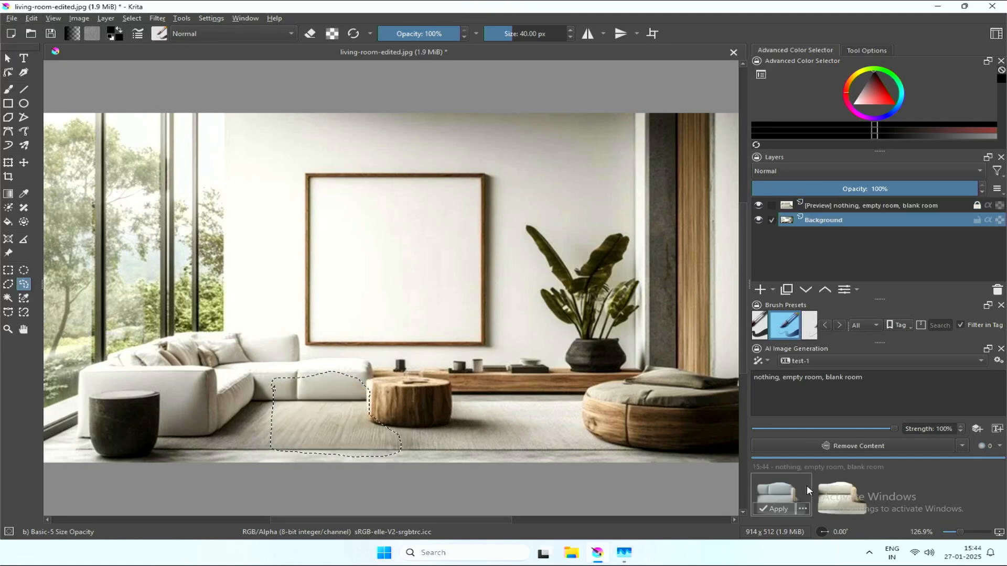
Step: Compare the two generated removal results for the front stump table and apply the second one as a layer
click(775, 508)
click(836, 502)
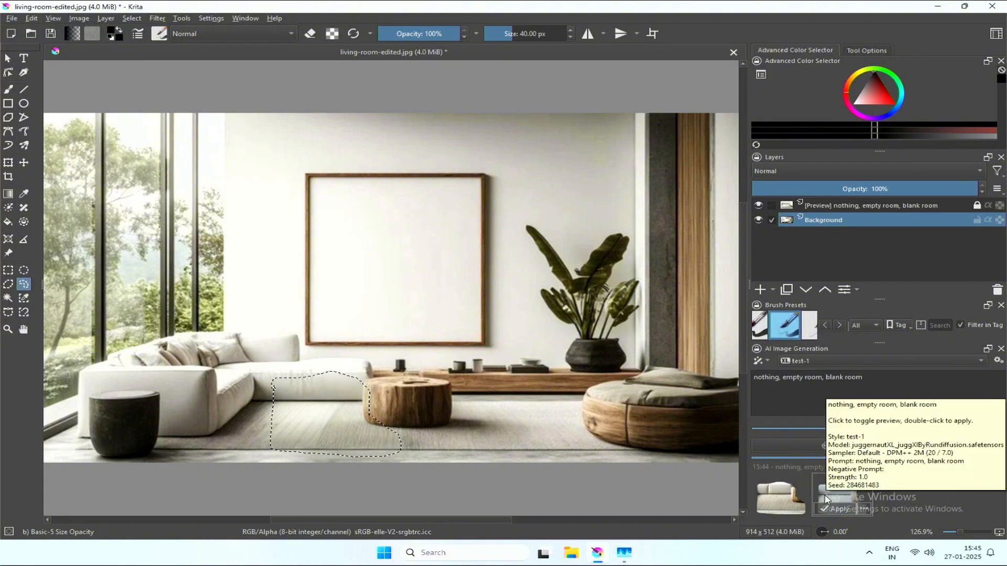
click(819, 511)
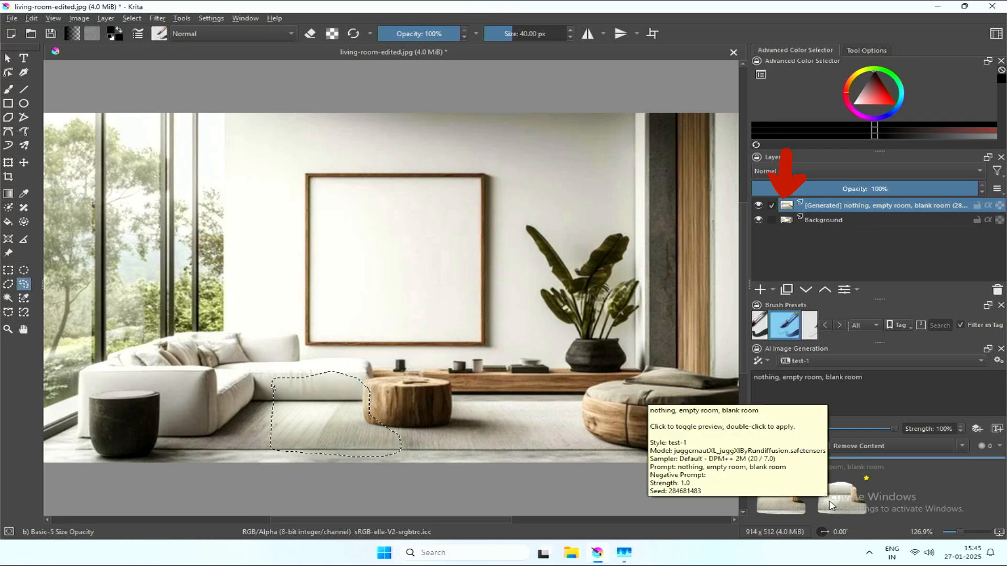
Step: Outline the remaining wooden stump table with a freehand selection and generate its removal with Remove Content
mouse_move(357, 365)
mouse_down()
mouse_move(514, 423)
mouse_move(397, 363)
mouse_move(356, 367)
mouse_up()
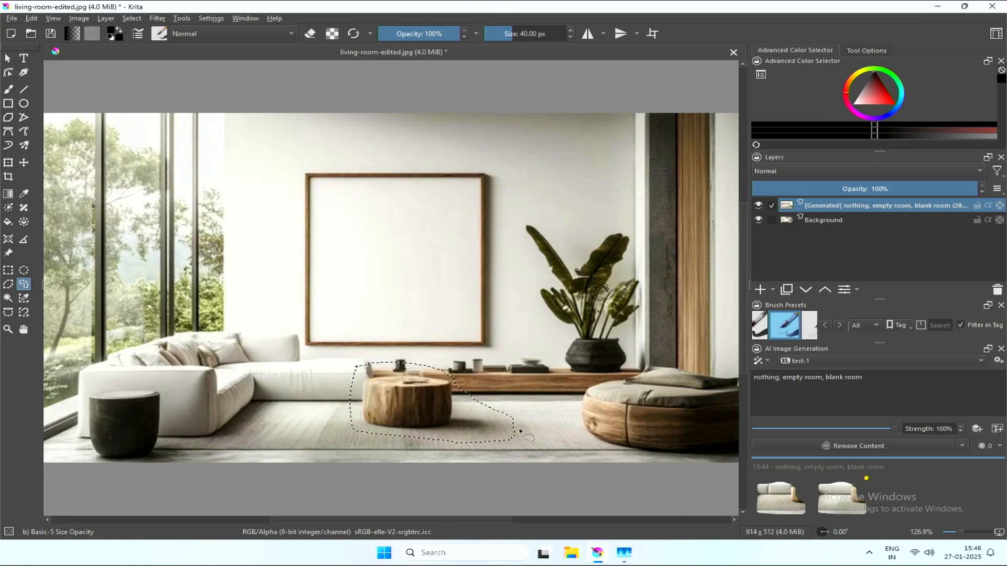
click(876, 444)
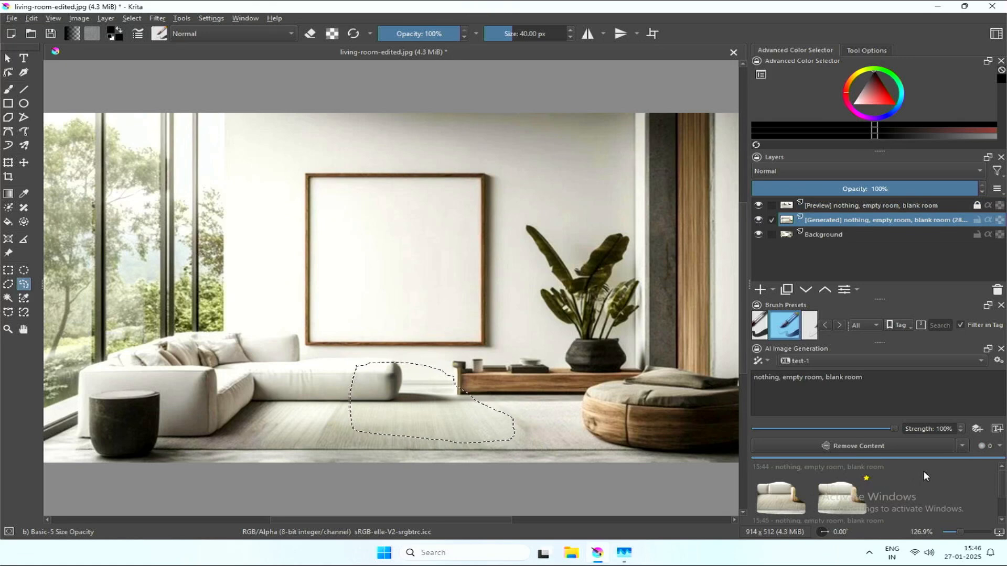
Step: Compare the two removal results for the second stump table and apply the first one, with the shorter sofa end
scroll(930, 477, down, 2)
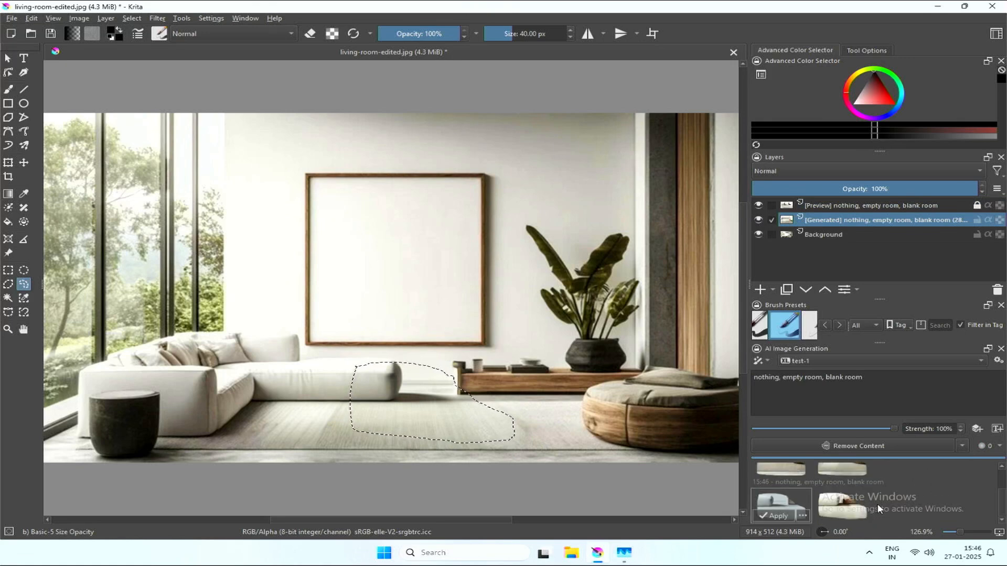
click(846, 505)
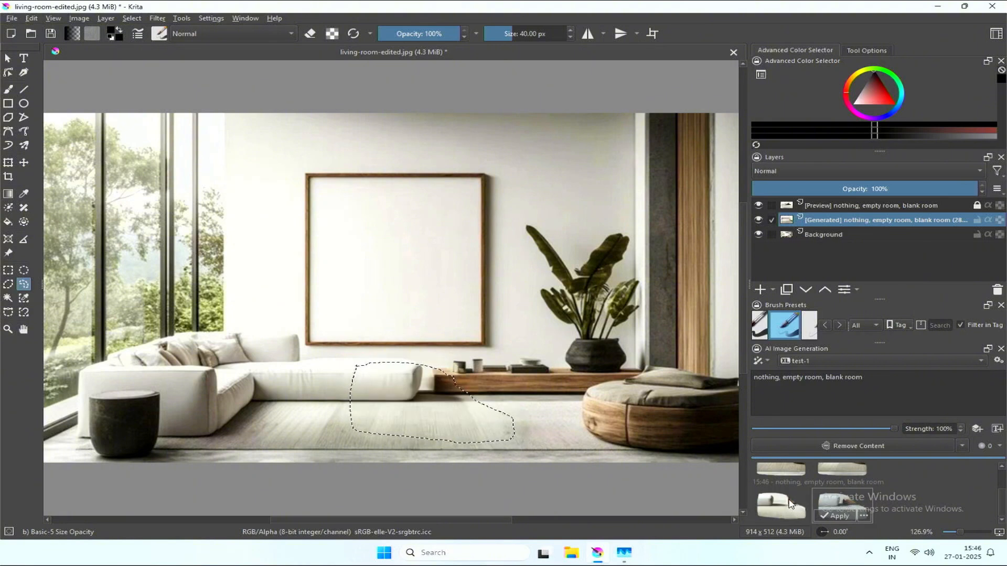
click(790, 503)
click(842, 512)
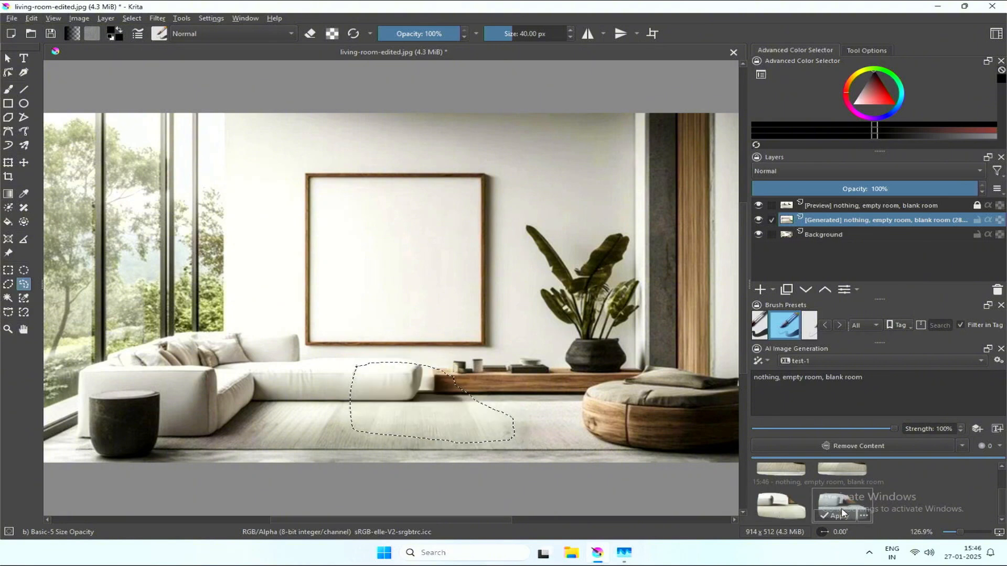
click(770, 503)
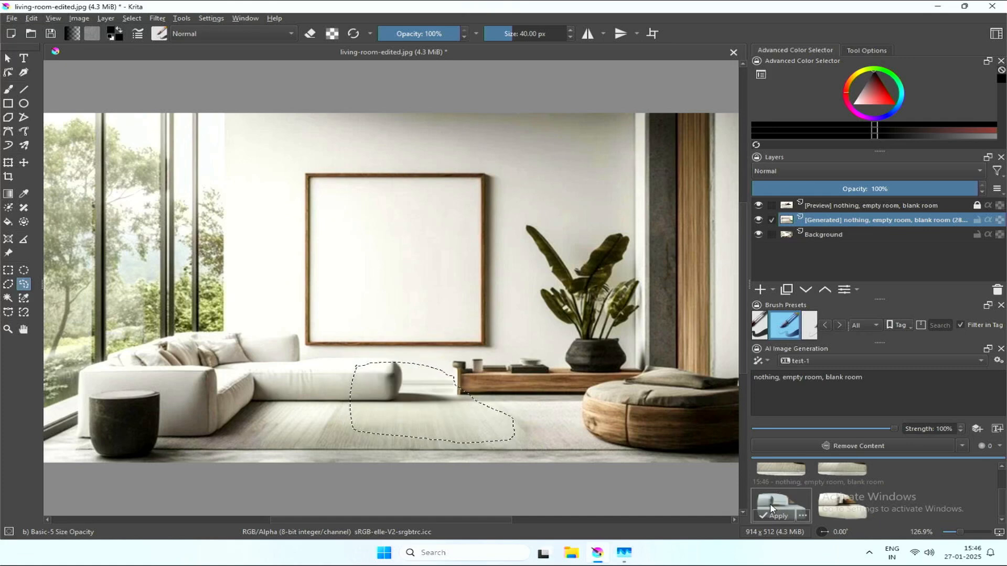
click(841, 505)
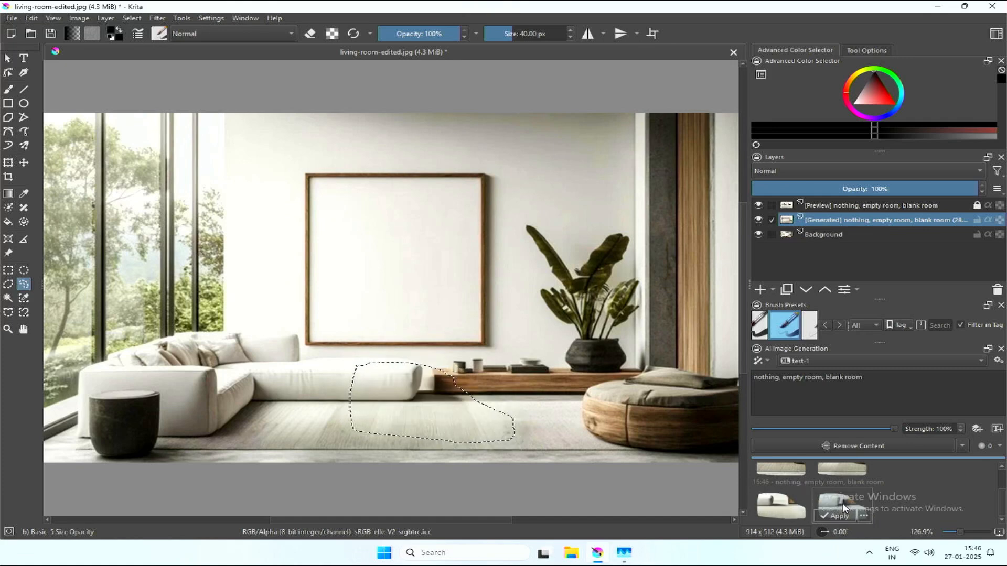
double_click(841, 502)
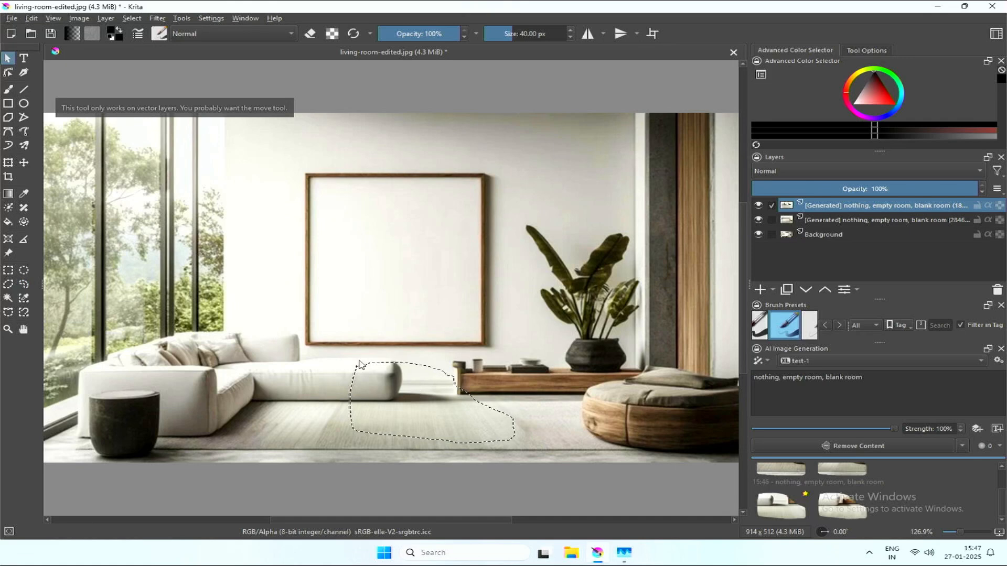
Step: Clear the selection and replace the generation prompt with "a puppy on the carpet"
click(132, 17)
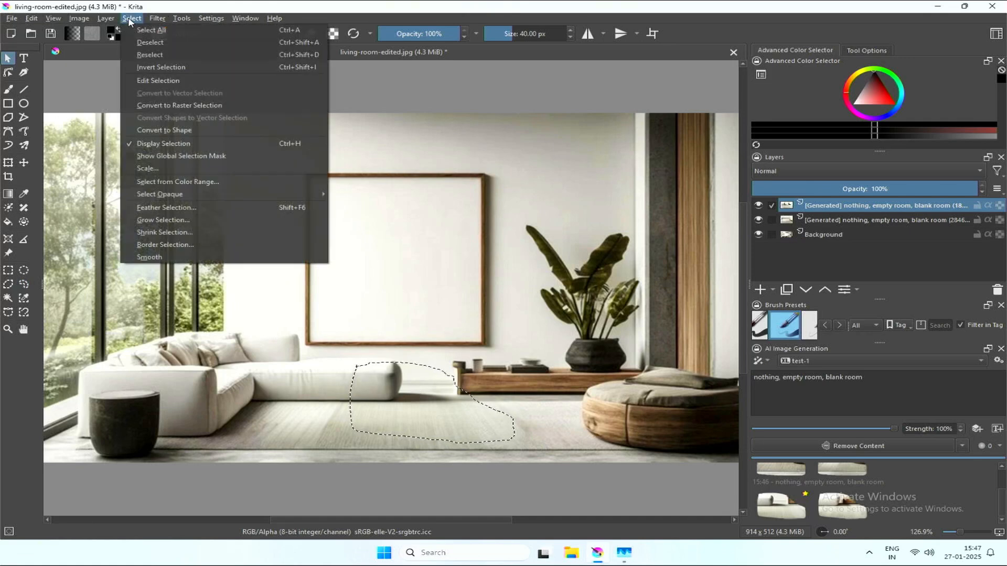
click(143, 43)
triple_click(896, 392)
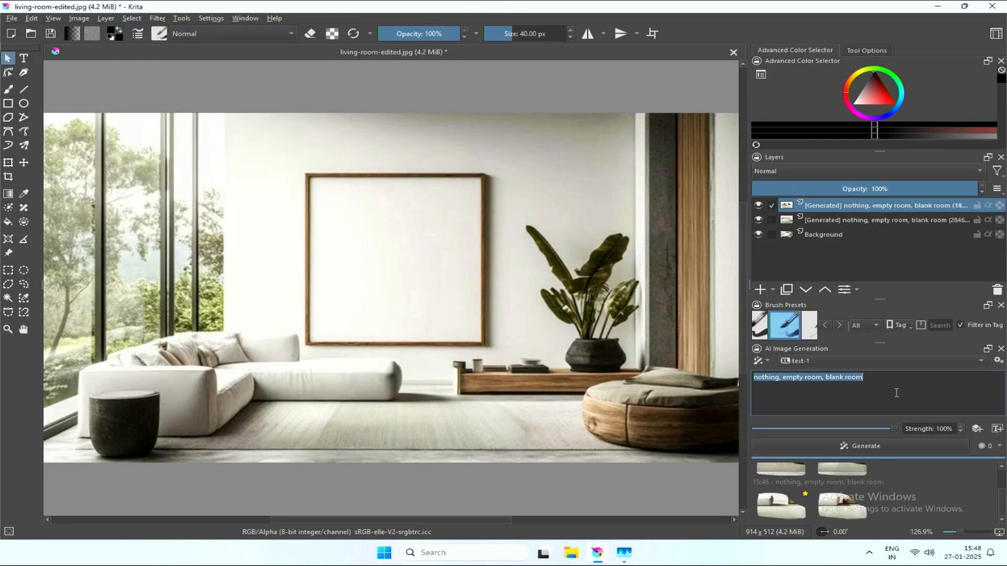
text(a pu)
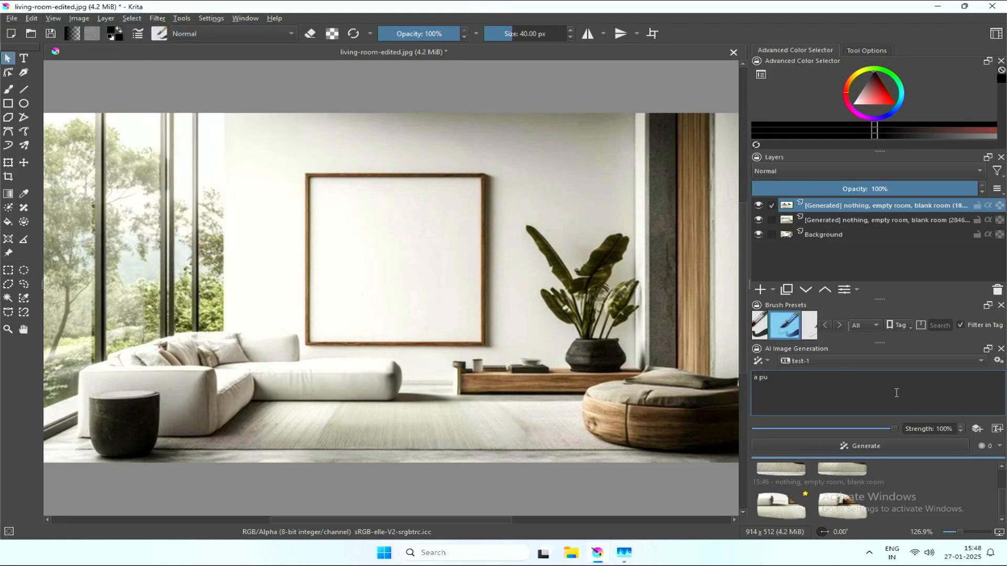
text(ppy on the carpet)
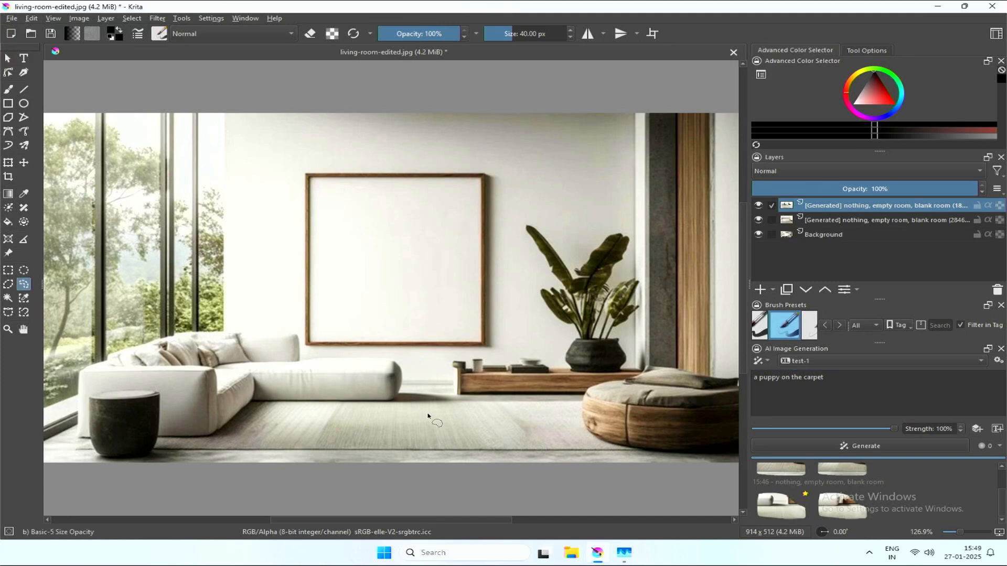
Step: Outline an area of the carpet in front of the low wooden bench with a freehand selection and generate with Add Content
mouse_move(411, 409)
mouse_down()
mouse_move(516, 406)
mouse_move(538, 446)
mouse_move(407, 451)
mouse_move(395, 435)
mouse_move(412, 410)
mouse_up()
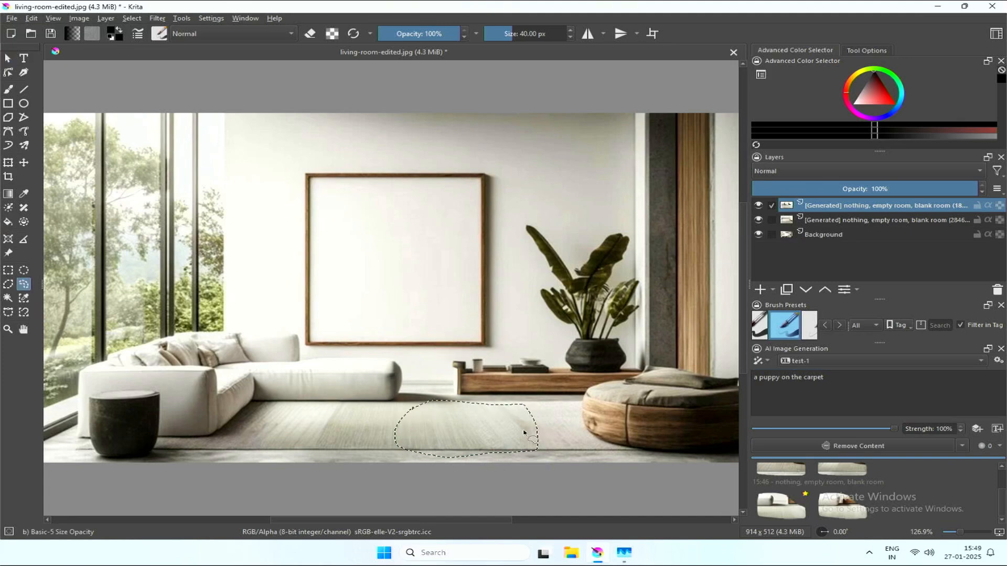
click(963, 446)
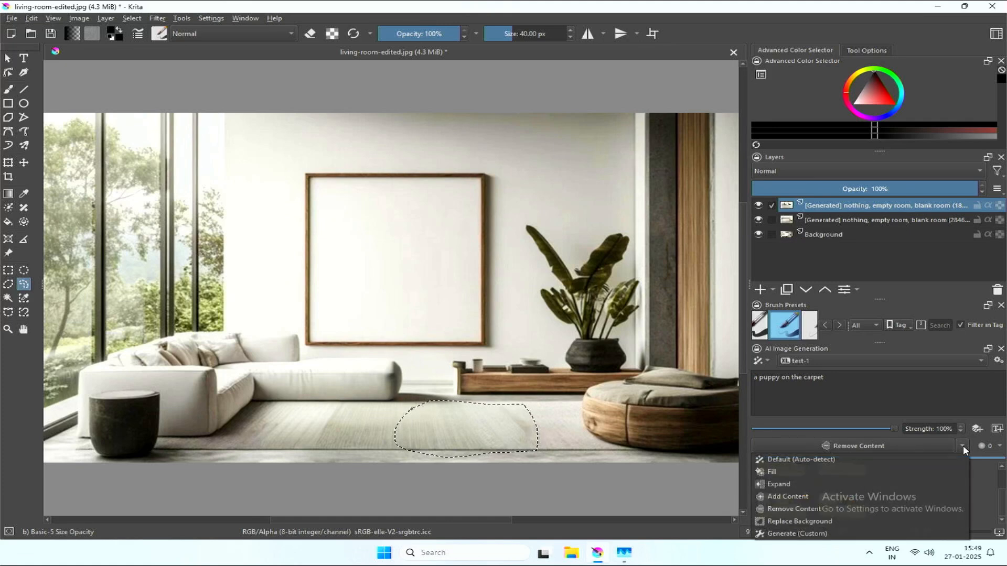
click(799, 497)
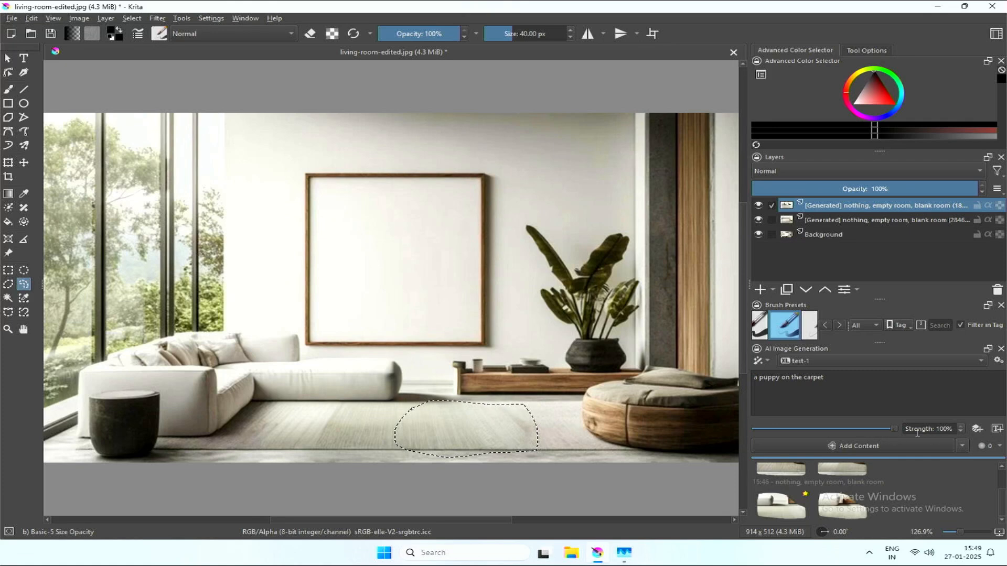
click(854, 445)
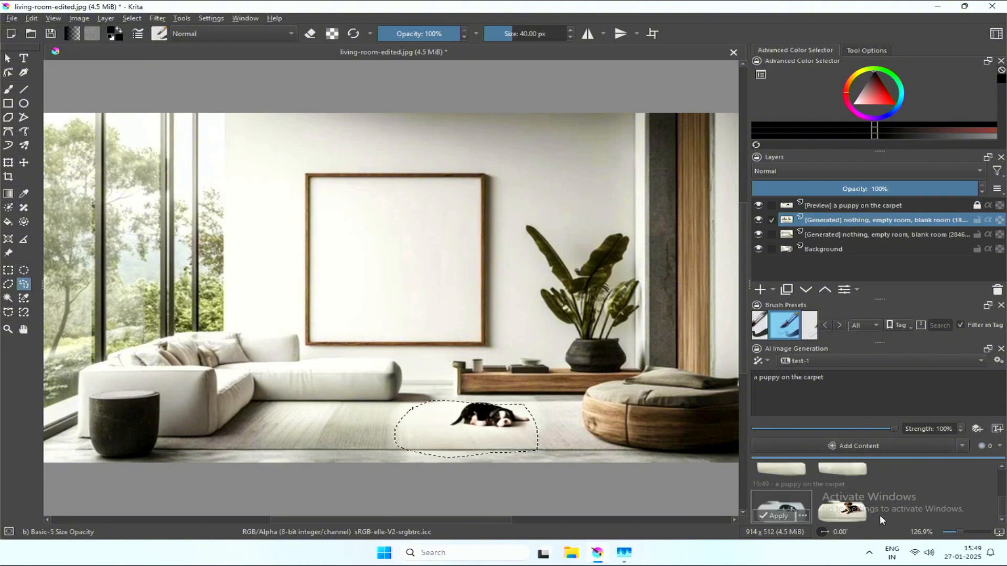
Step: Preview the second puppy result, then outline a slightly larger carpet area around it and generate with Add Content again
click(843, 506)
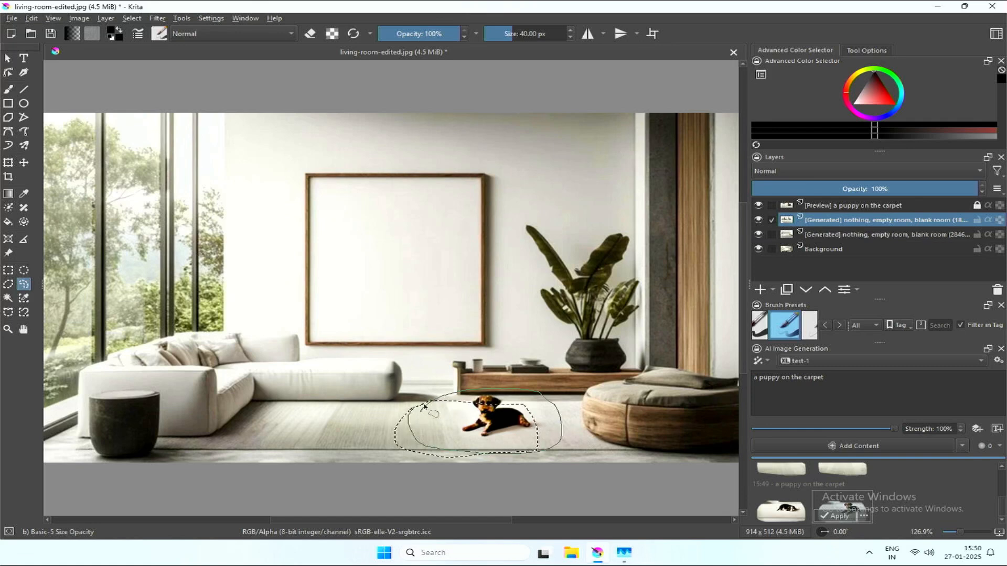
click(867, 447)
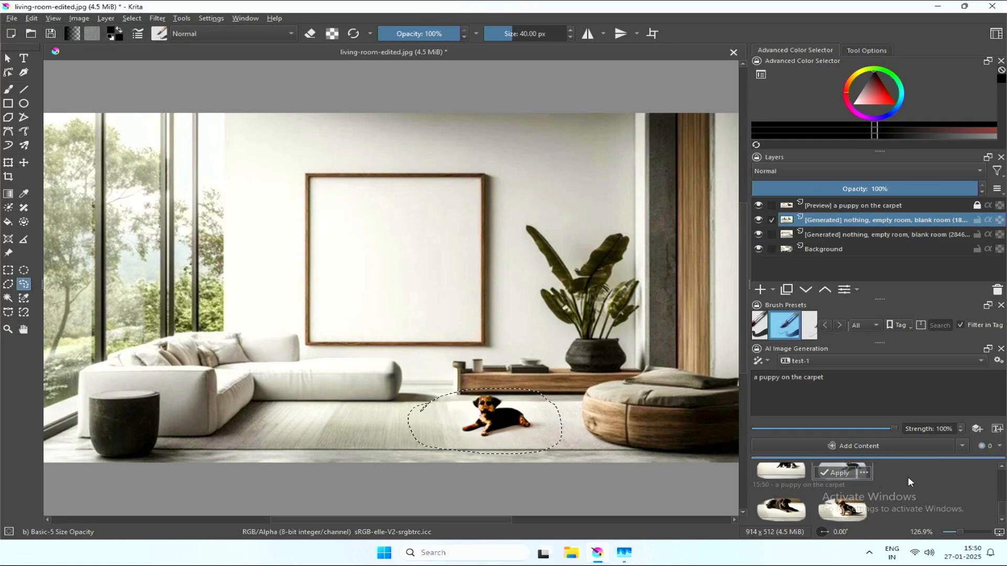
Step: Enlarge the generation results area and preview both new puppies, ending on the sitting one
drag(882, 299, 890, 193)
mouse_move(866, 343)
mouse_down()
mouse_move(881, 330)
mouse_move(894, 216)
mouse_up()
click(771, 508)
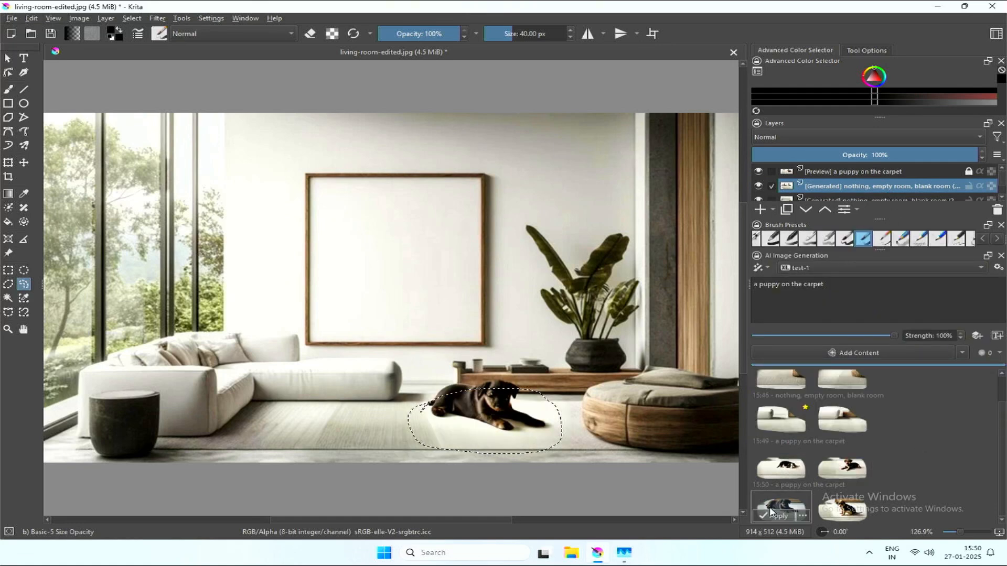
click(838, 510)
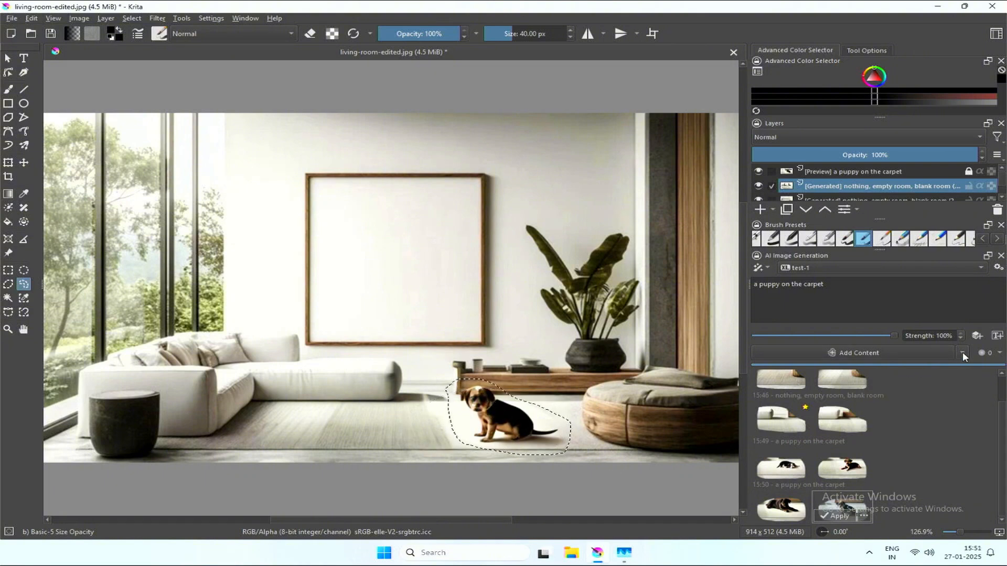
Step: Lower the strength to 50%, refine the freehand-selected area around the sitting puppy and preview the first refined result
click(817, 335)
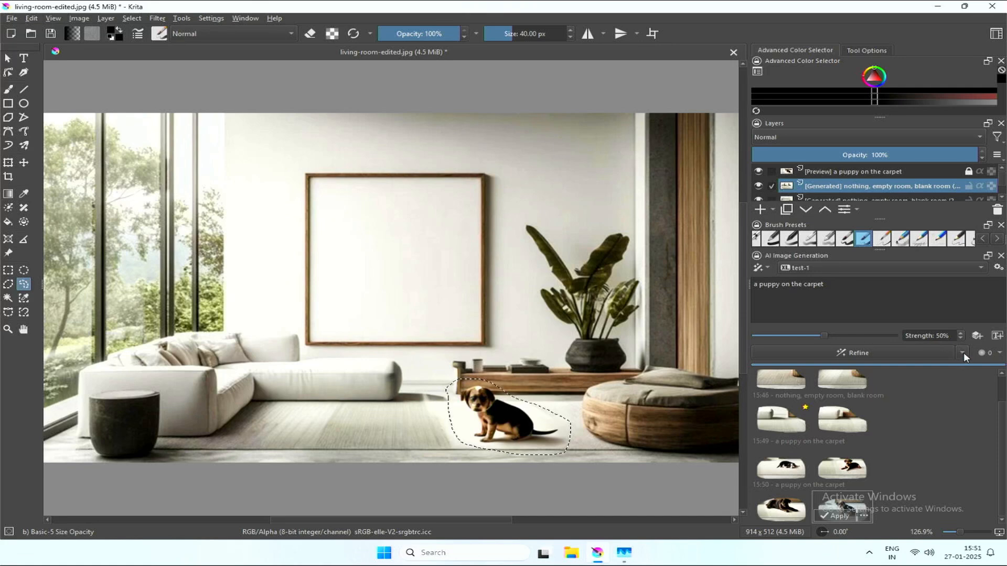
click(861, 351)
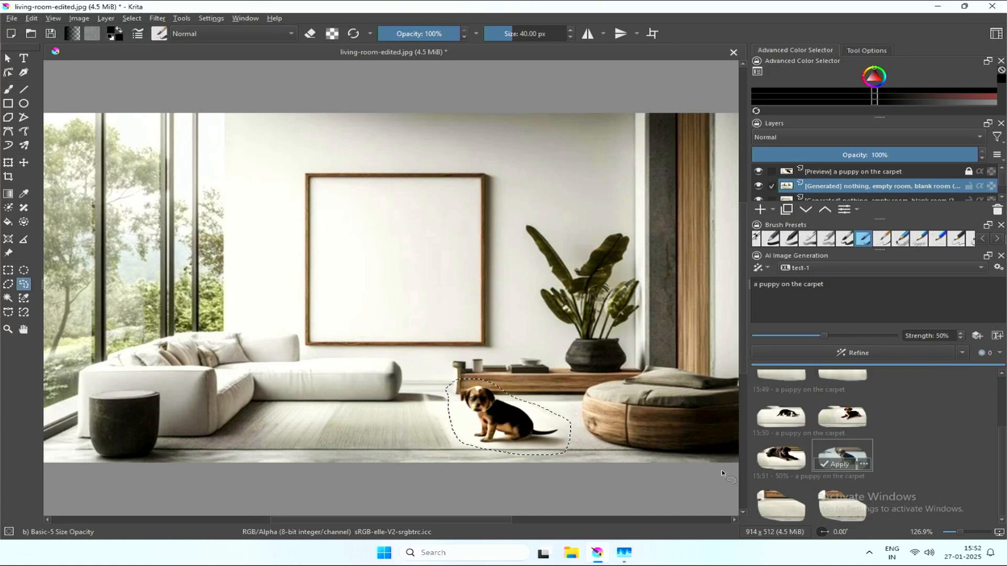
click(784, 510)
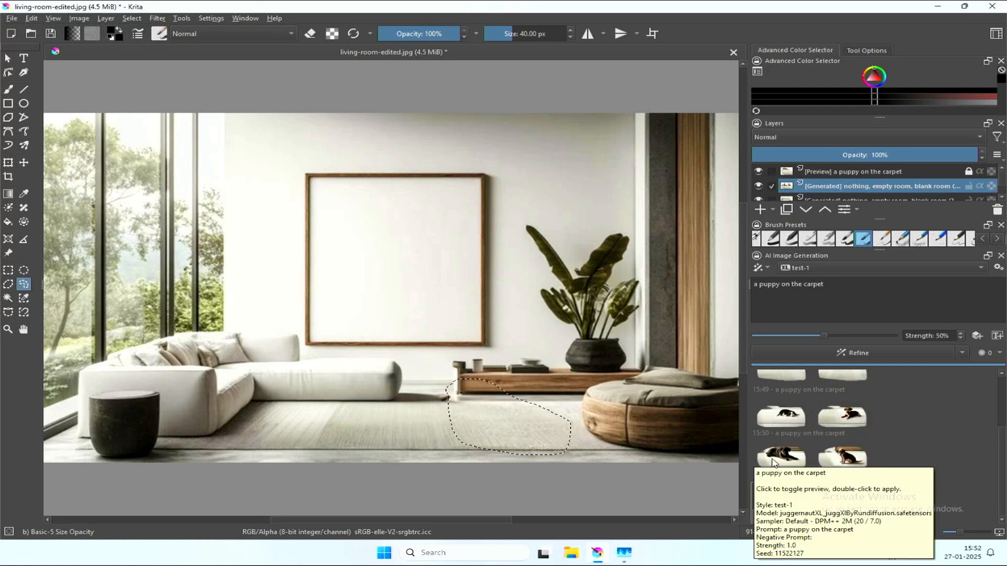
Step: Go back to the sitting puppy among the earlier 100% strength results and apply it as a layer
scroll(835, 464, up, 1)
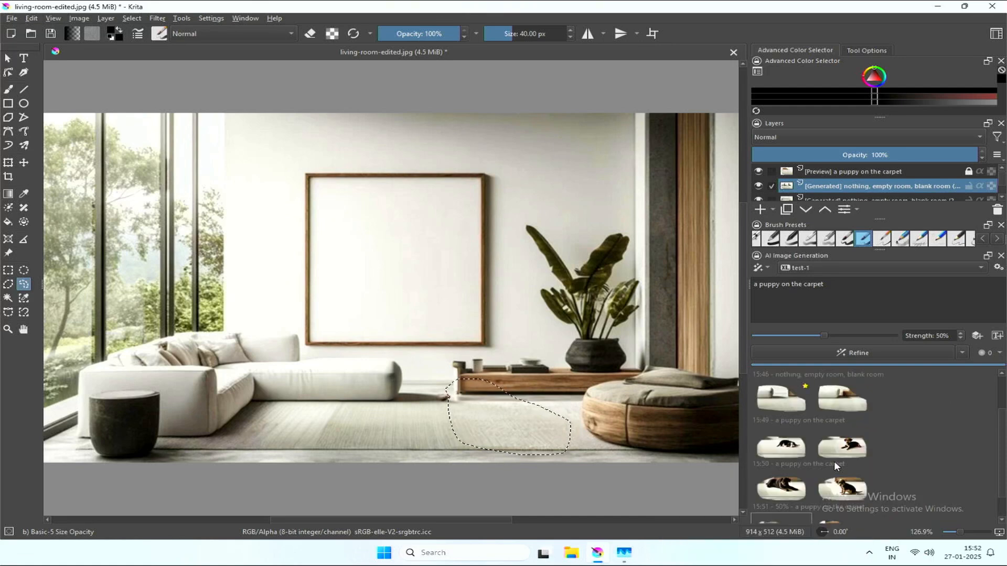
click(838, 495)
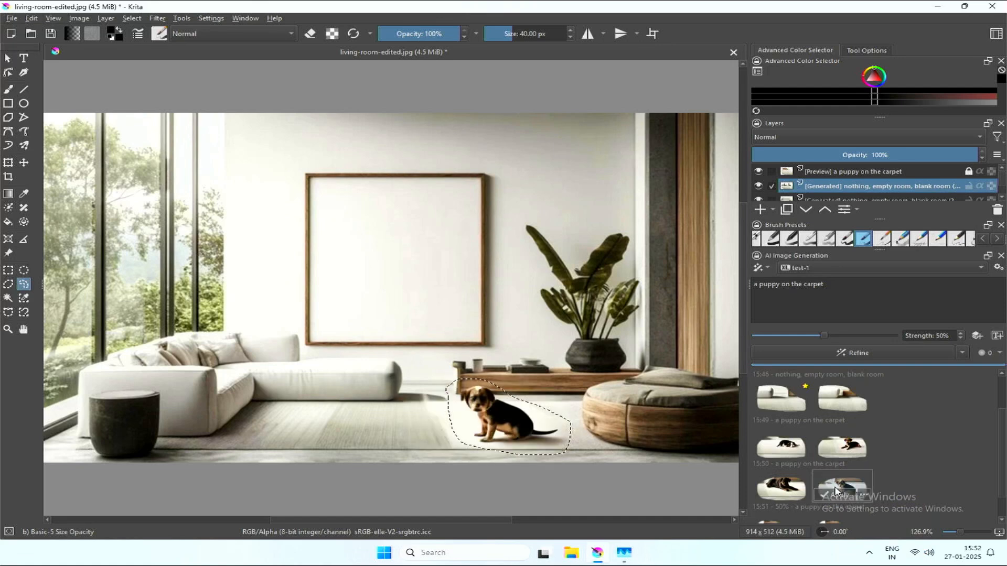
click(838, 495)
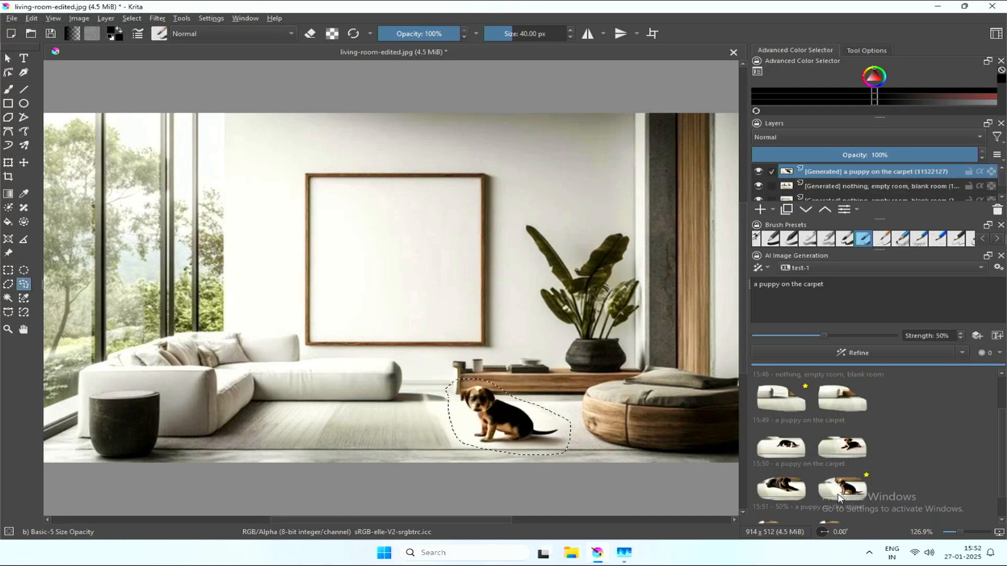
Step: Refine the applied sitting puppy at 50% strength and compare the two new results
scroll(838, 495, down, 1)
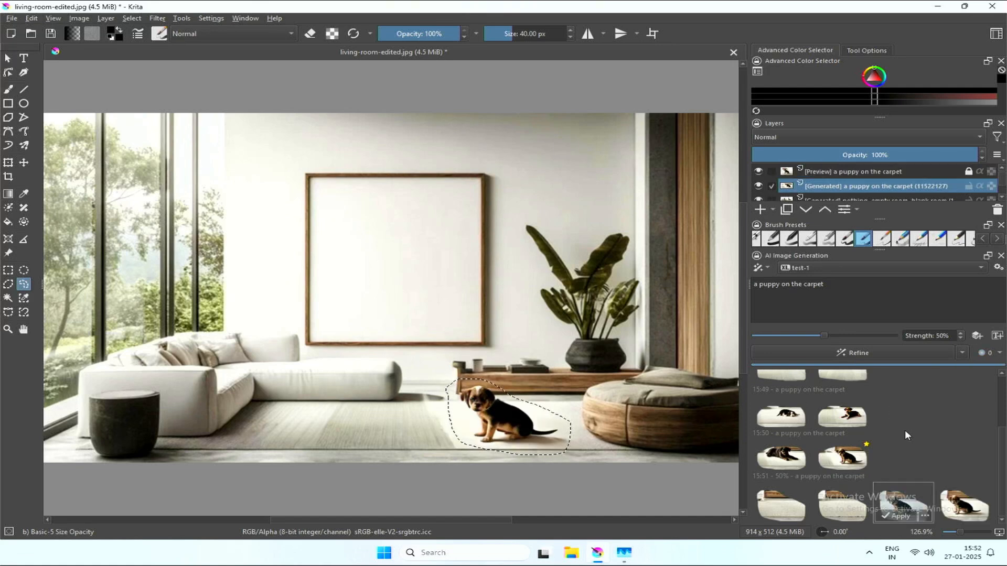
click(953, 506)
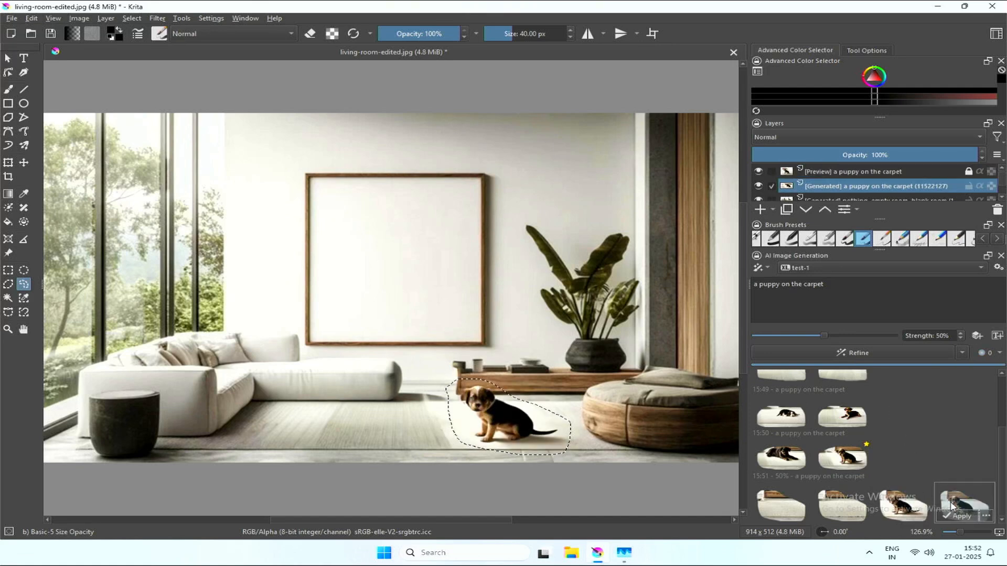
click(903, 500)
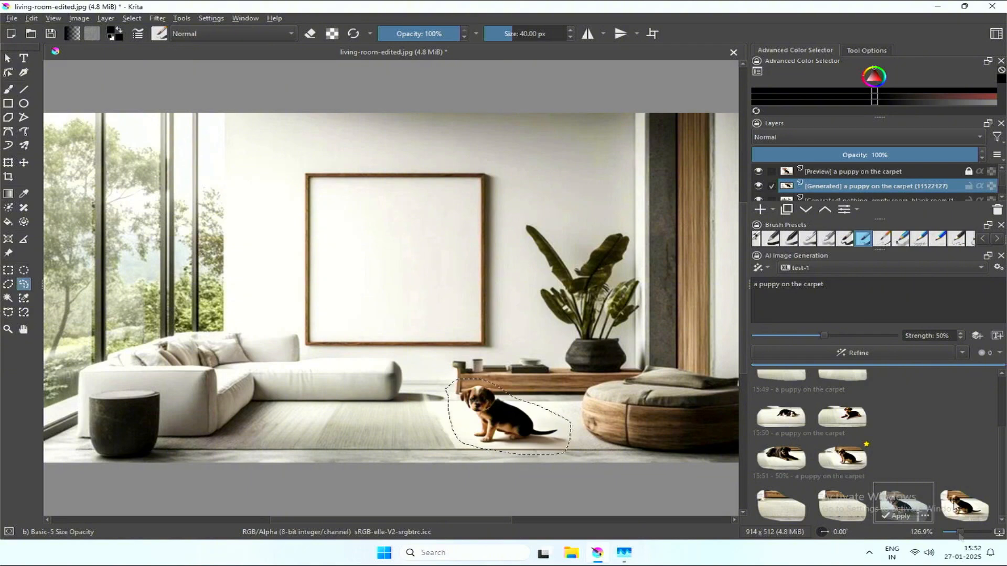
Step: Apply the second refined puppy as a layer and outline the puppy's head with a freehand selection for refining at 50% strength
drag(960, 532, 968, 533)
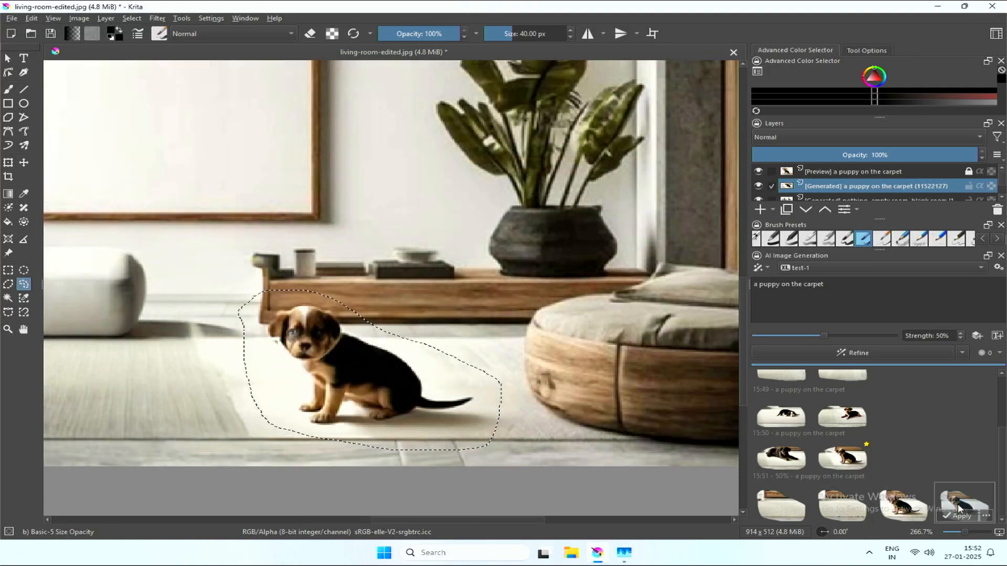
click(958, 516)
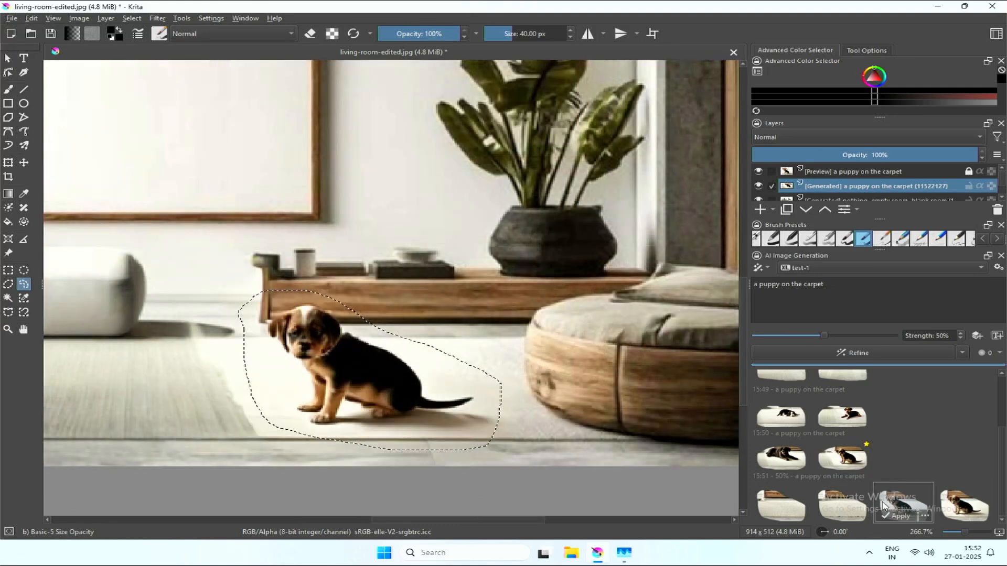
mouse_move(285, 299)
mouse_down()
mouse_move(356, 347)
mouse_move(362, 317)
mouse_move(282, 305)
mouse_up()
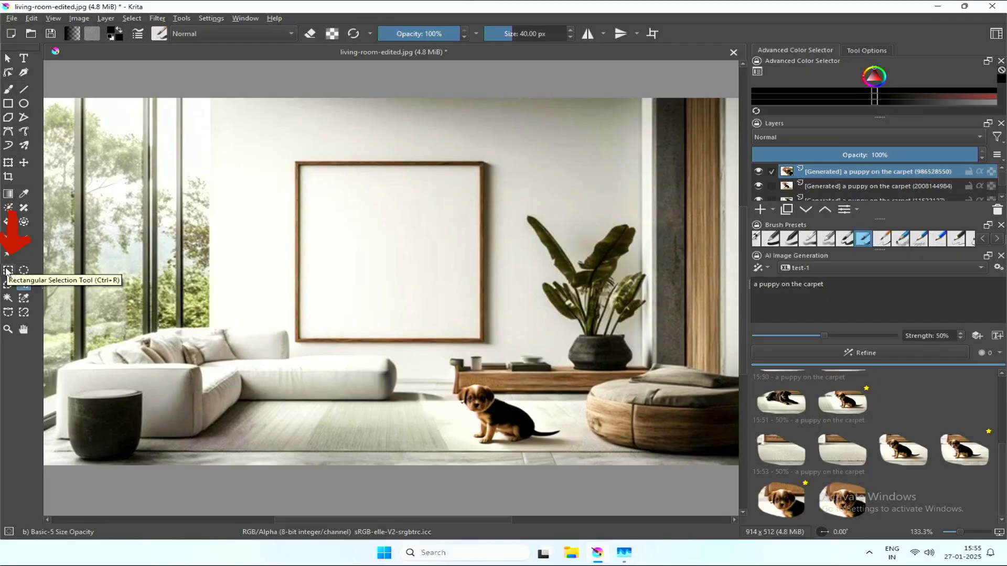
Step: Enclose the empty picture frame on the wall in a rectangular selection and set the strength to 100%
click(7, 270)
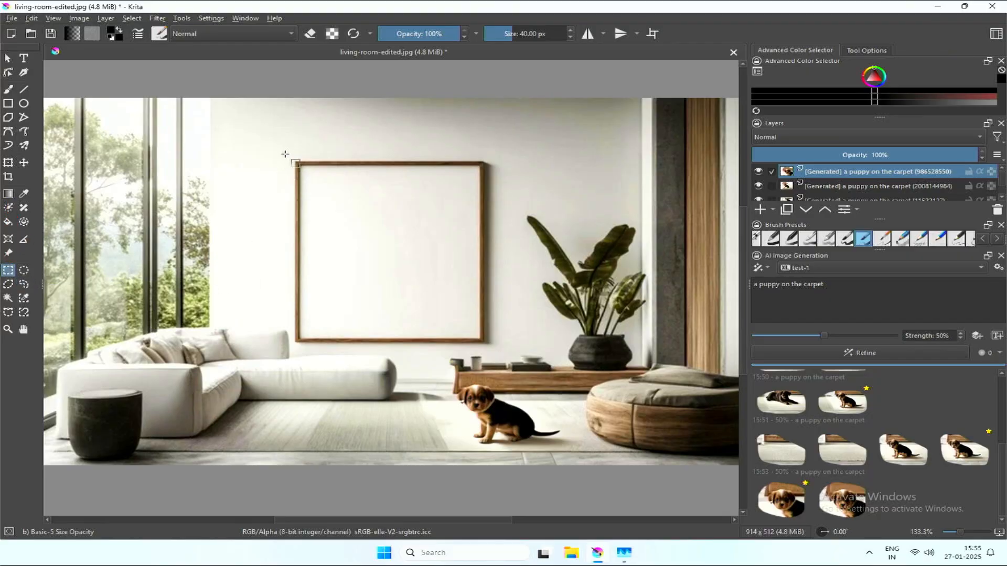
drag(287, 157, 495, 347)
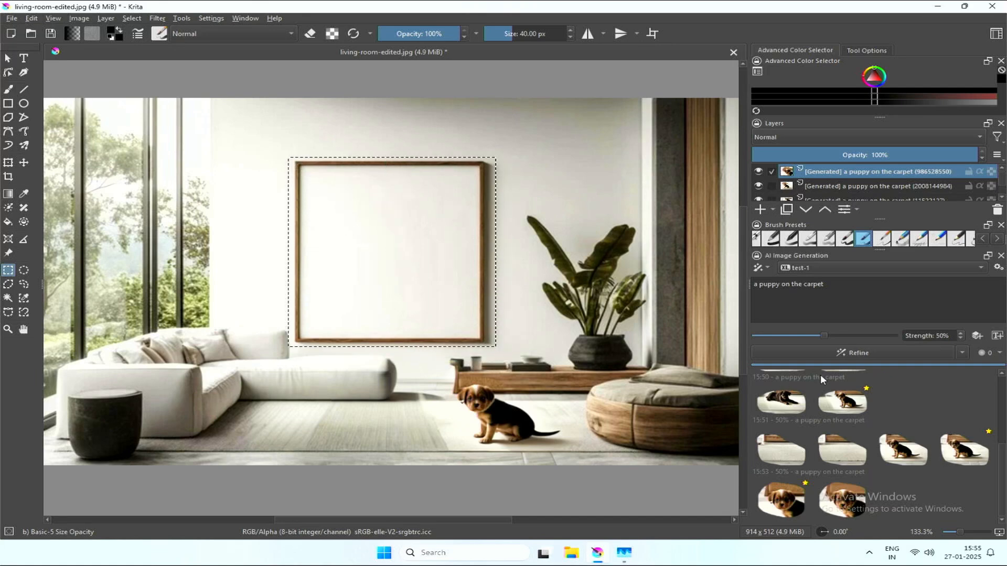
click(892, 334)
click(891, 335)
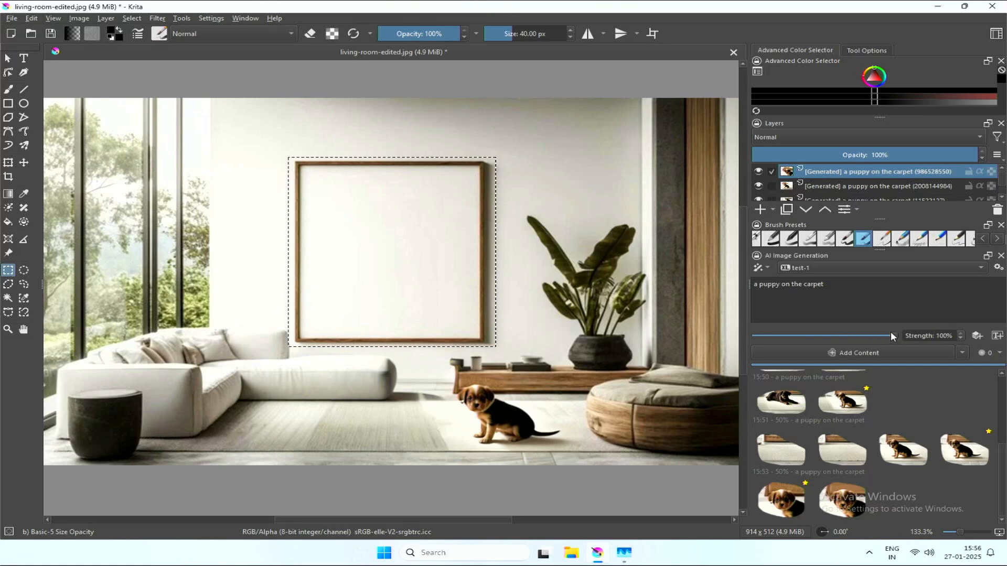
Step: Set the prompt to "nothing, empty room, blank room" and generate the picture frame's removal with Remove Content
click(872, 304)
key(ctrl+a)
text(nothing, empty room, blank room)
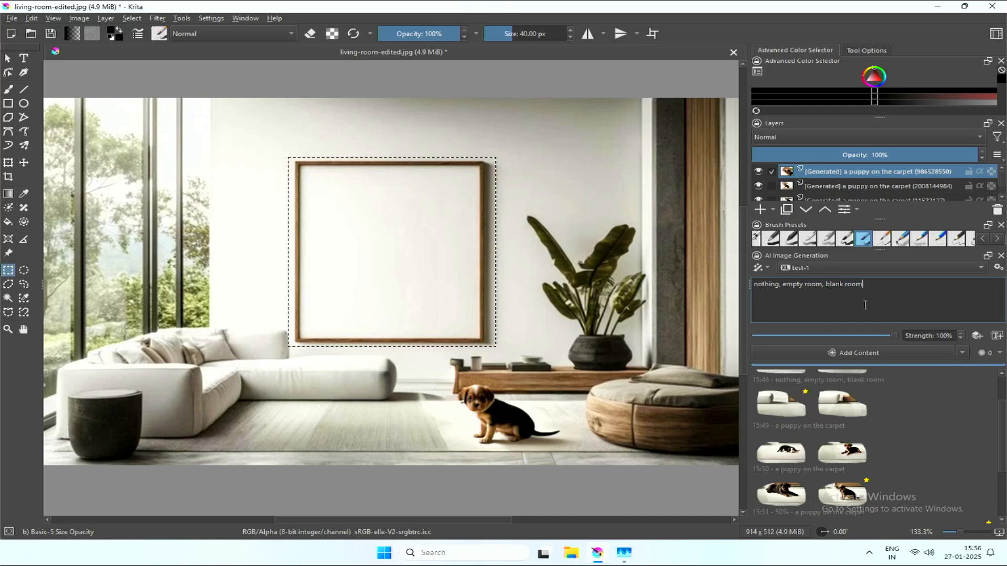
click(962, 353)
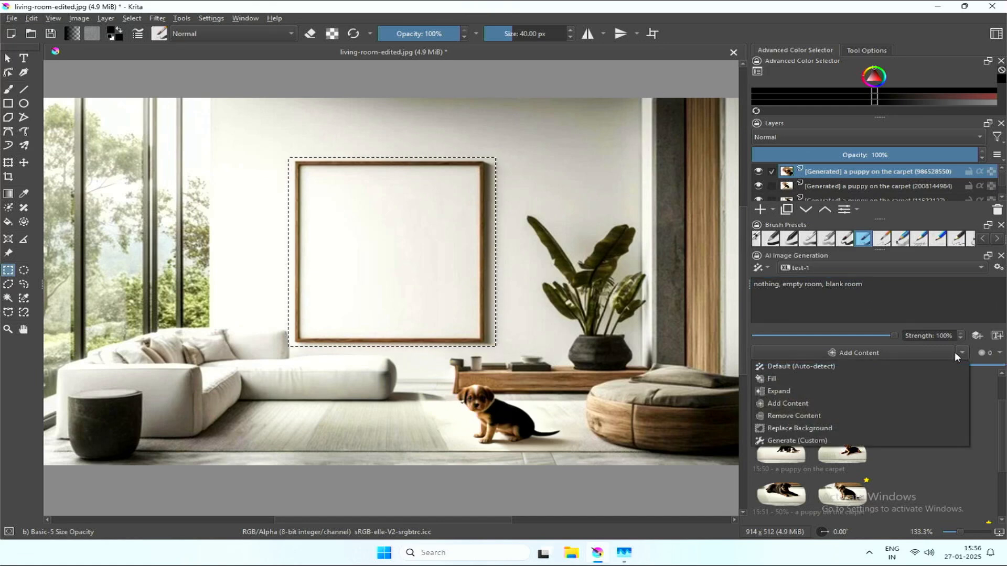
click(816, 416)
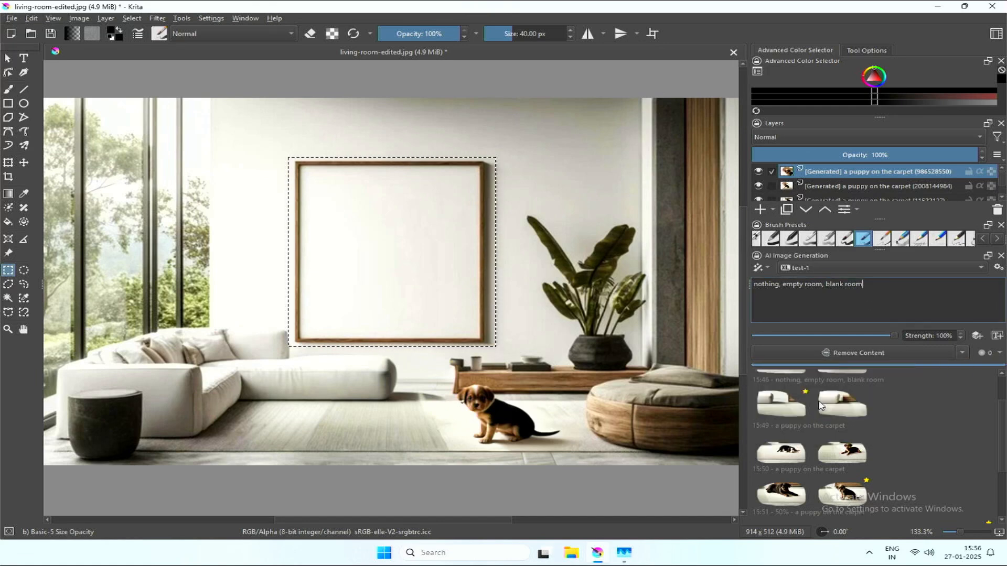
click(872, 351)
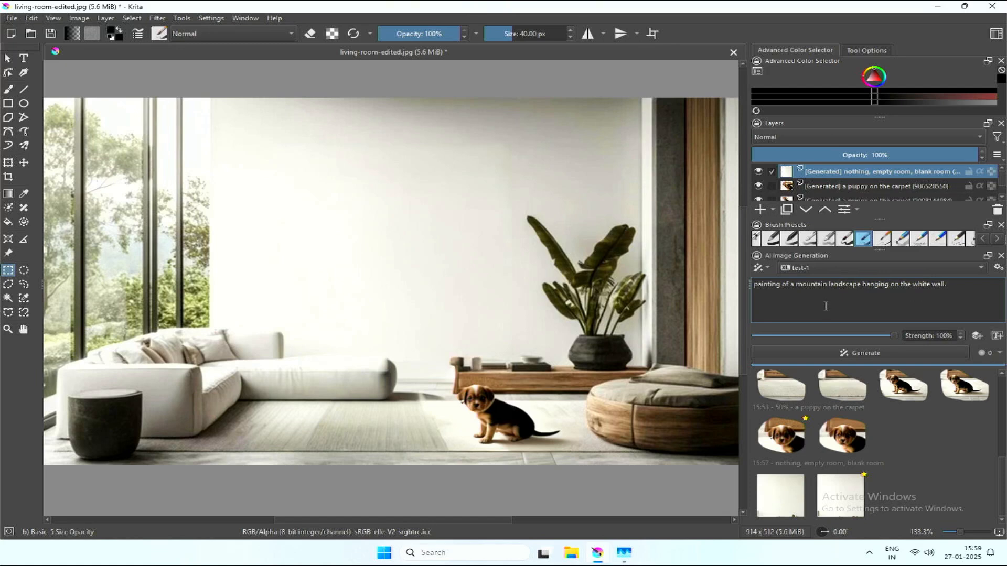
Step: Select a wide rectangle on the wall above the sofa and use Add Content to generate "painting of a mountain landscape hanging on the white wall."
drag(232, 151, 406, 231)
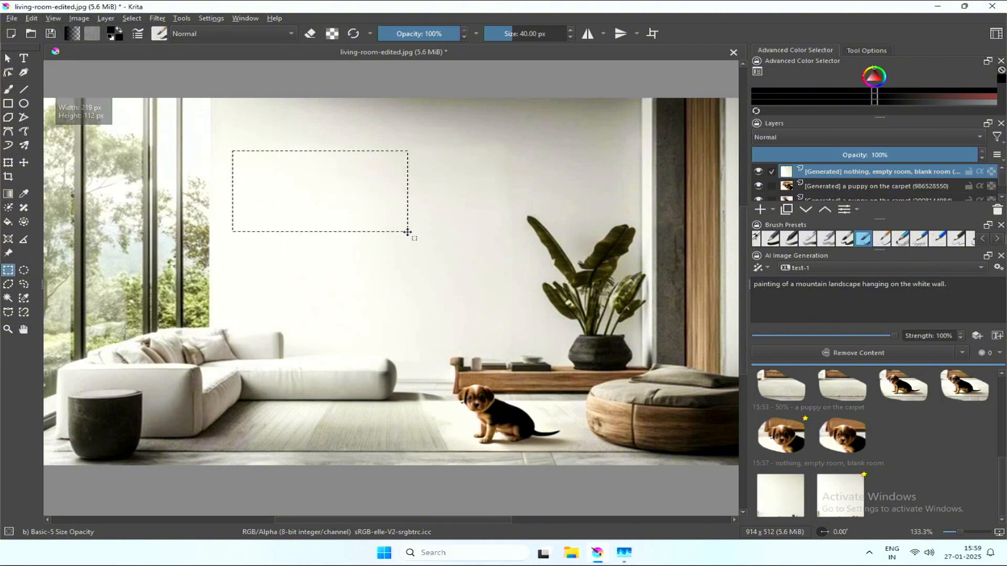
click(955, 354)
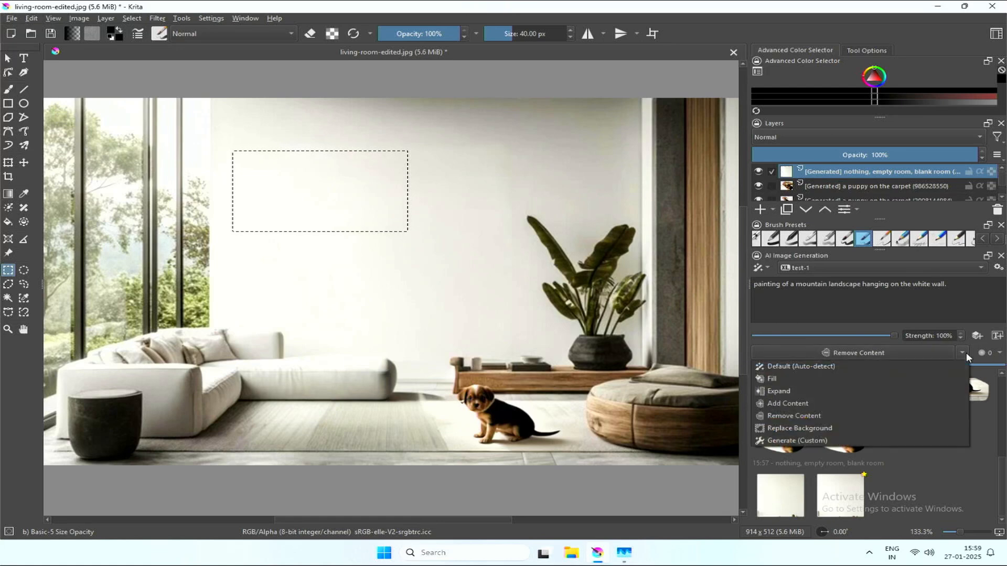
click(855, 404)
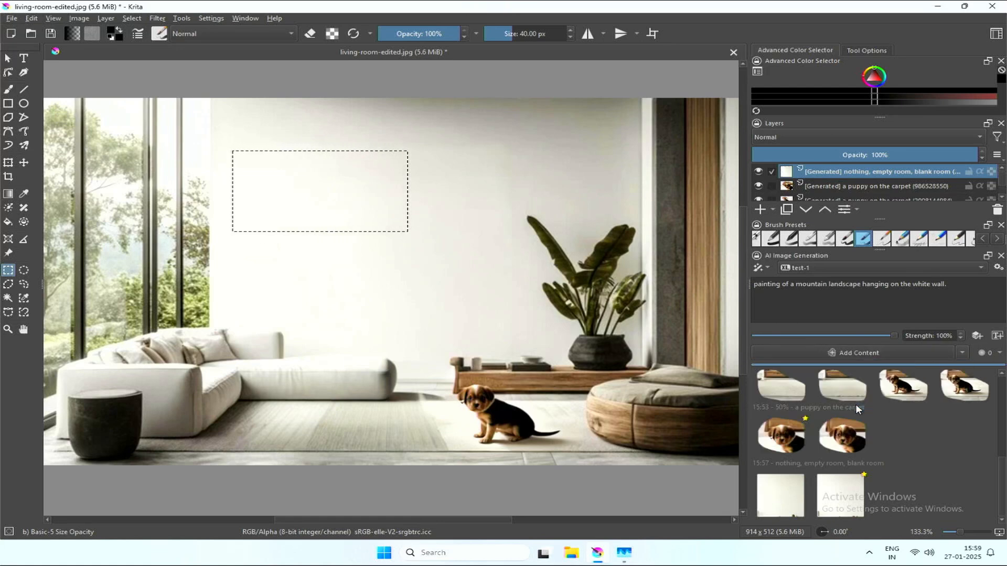
click(865, 352)
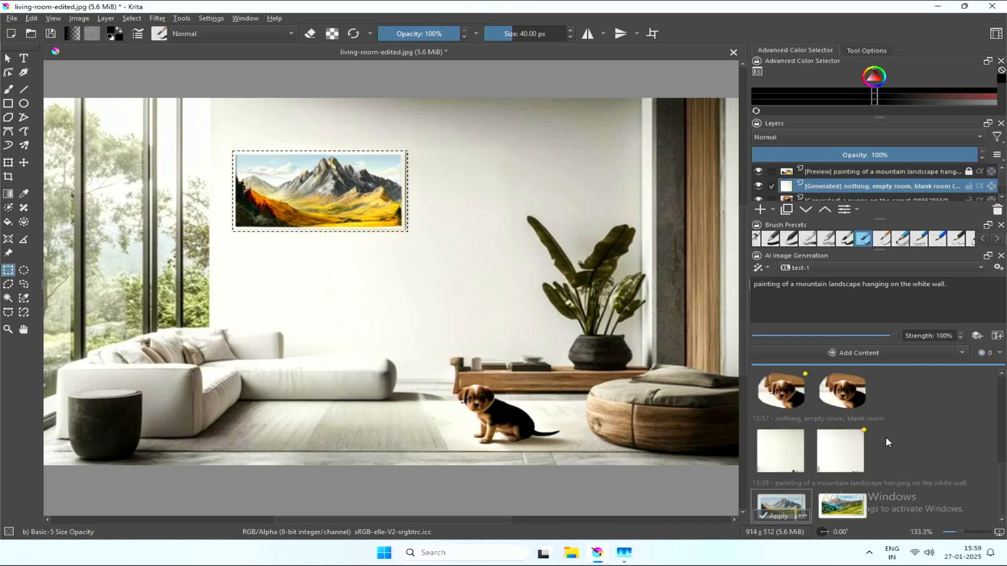
Step: Preview the two generated mountain landscape paintings on the wall above the sofa
click(844, 503)
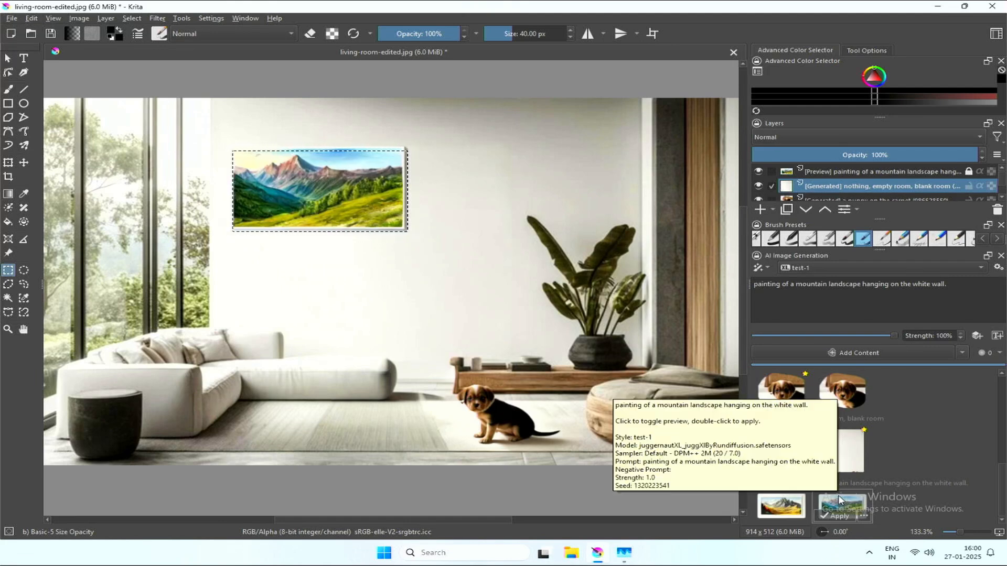
click(792, 500)
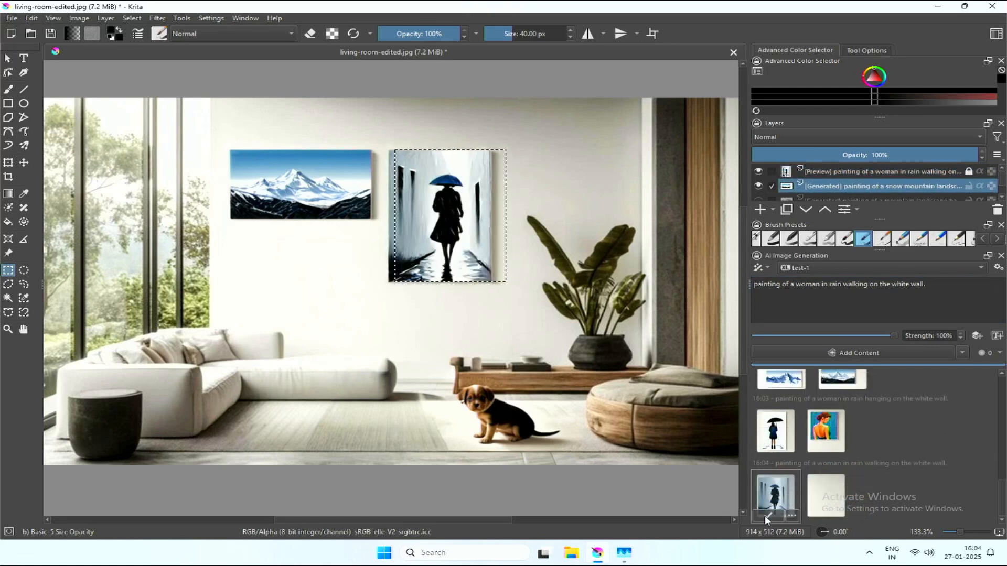
Step: Apply the generated painting of a woman with an umbrella walking in rain as a layer and clear the selection
click(765, 515)
click(106, 19)
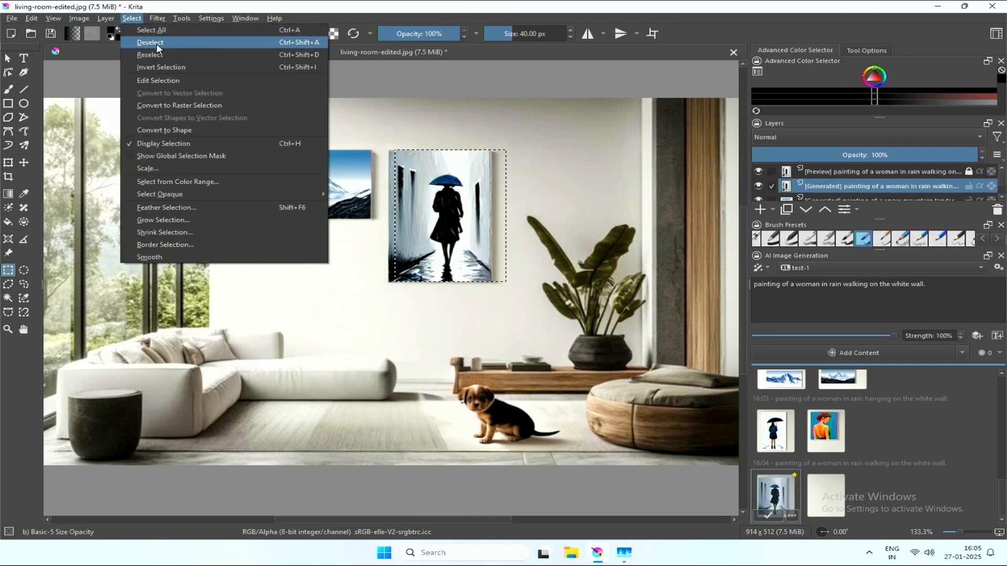
click(156, 43)
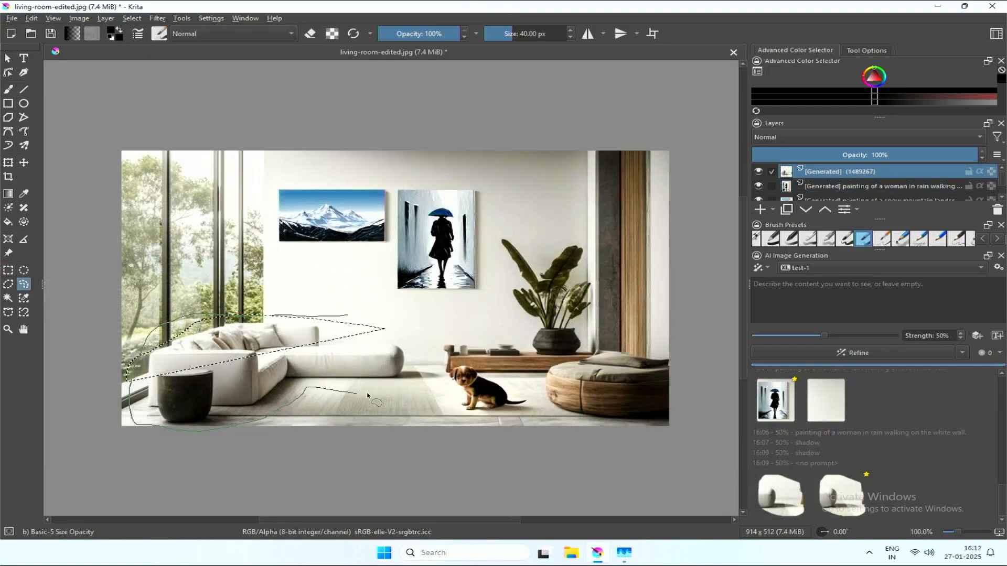
Step: Outline the white sofa and the dark side table with a freehand selection, setting the prompt to "a grey color sofa" at 100% strength
mouse_move(357, 392)
mouse_down()
mouse_move(434, 367)
mouse_move(412, 341)
mouse_move(384, 331)
mouse_up()
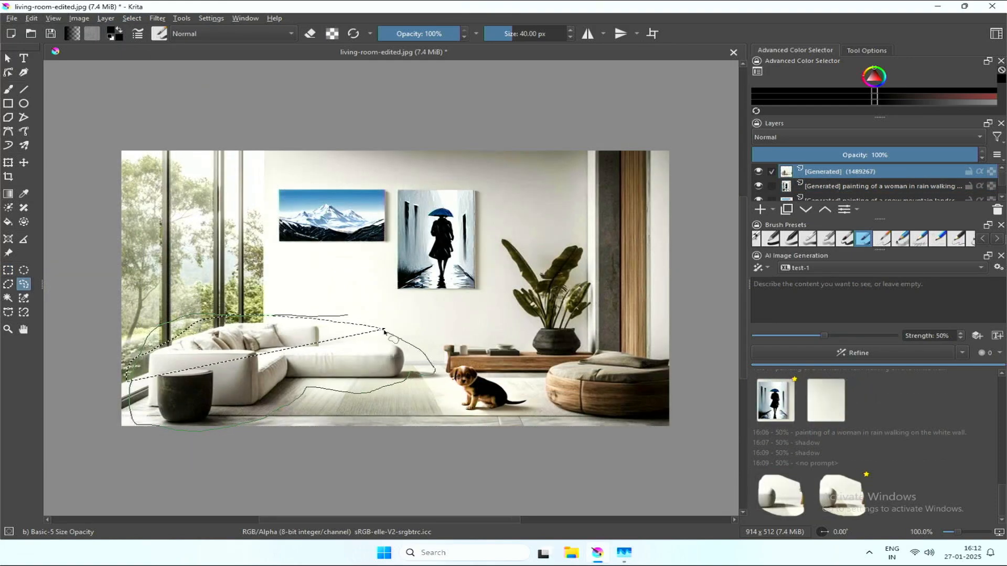
click(815, 290)
text(a grey color sofa)
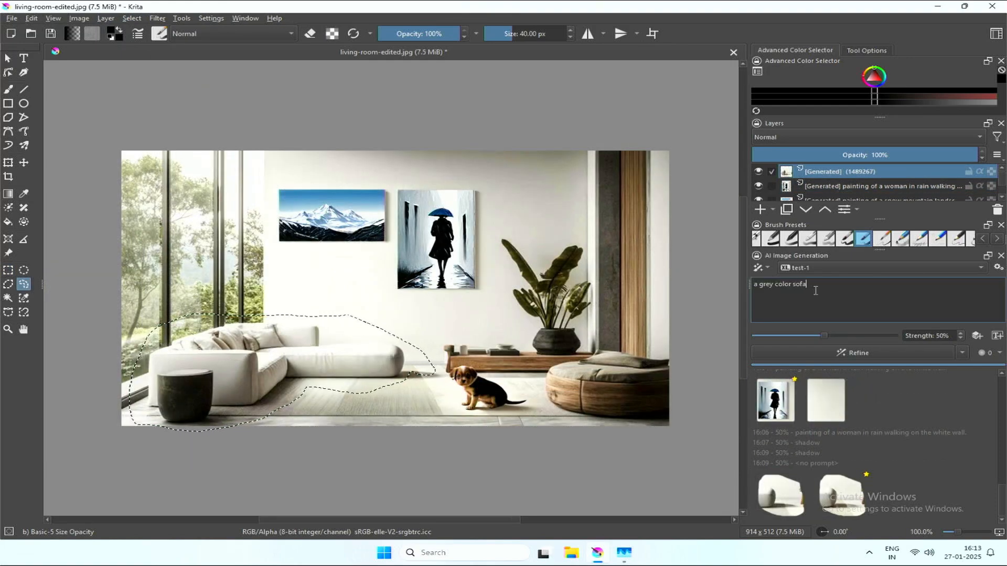
drag(823, 336, 894, 336)
Step: Generate the grey sofa in the outlined area with Add Content
click(961, 353)
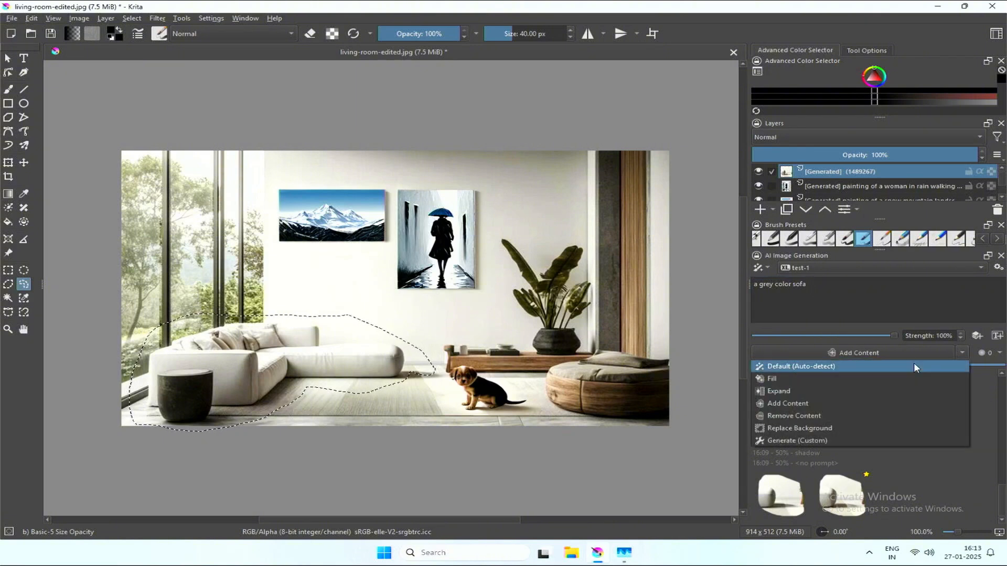
click(808, 407)
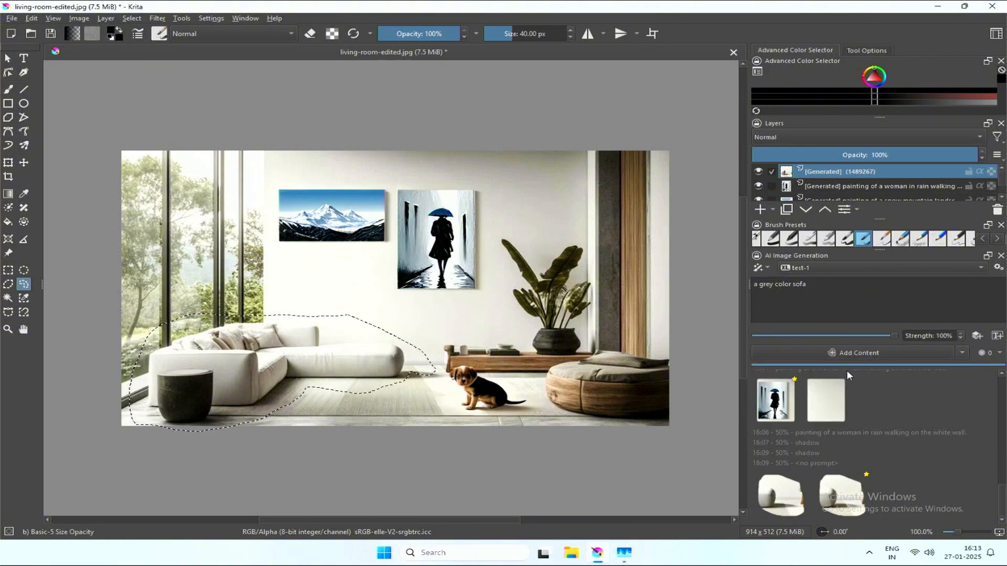
click(862, 353)
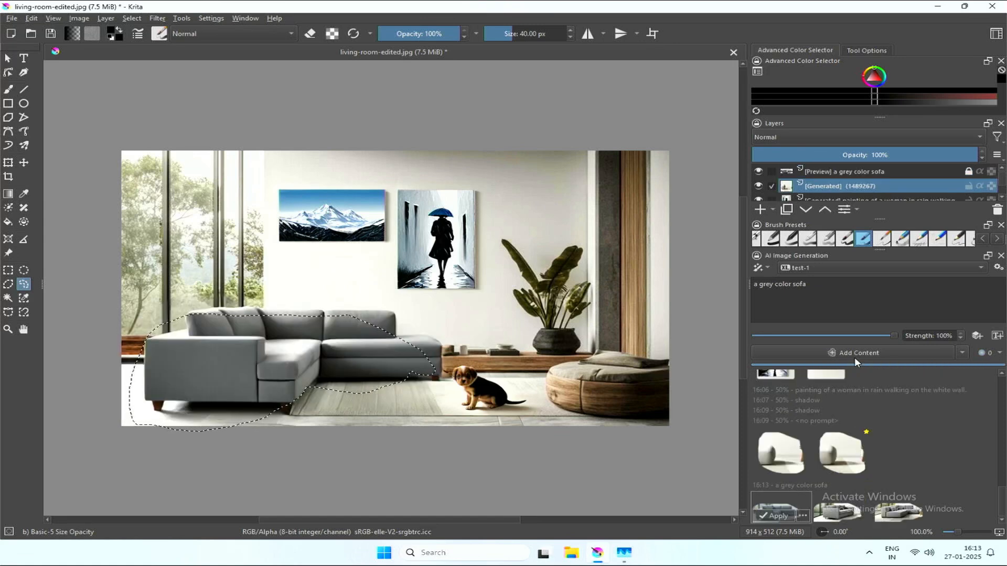
Step: Compare the generated grey sofas and apply the second result, the straight sofa without a corner section, as a layer
click(891, 512)
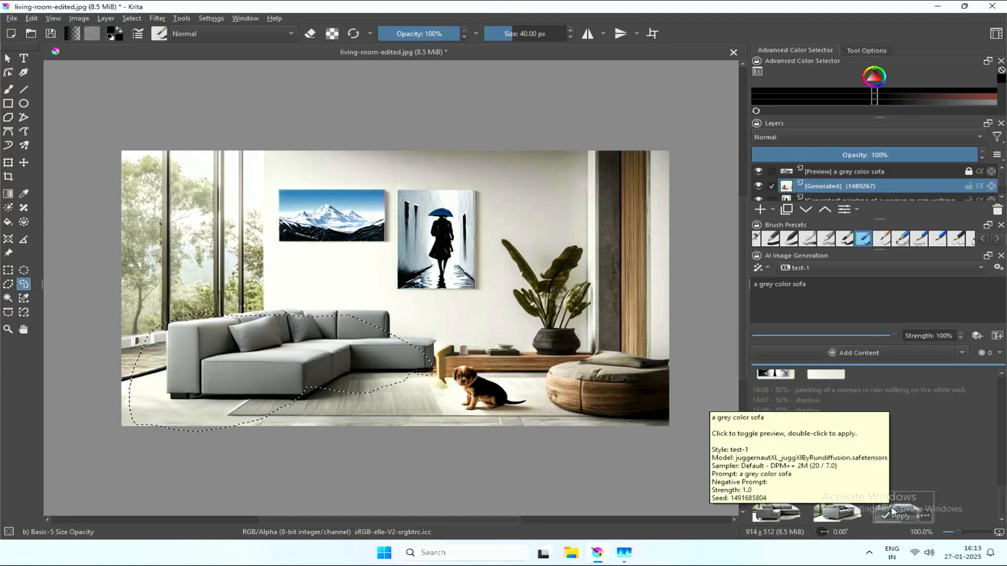
click(833, 512)
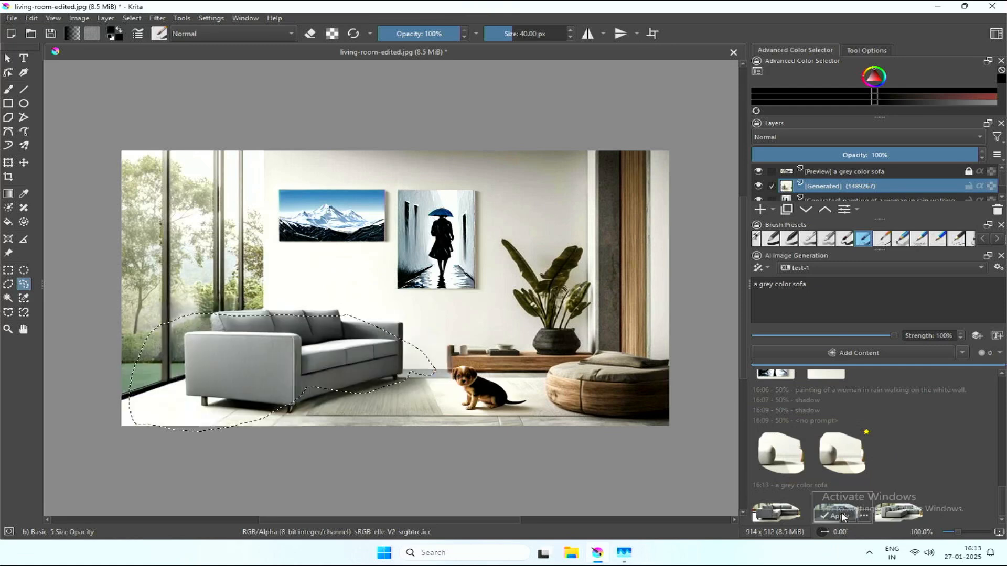
click(833, 516)
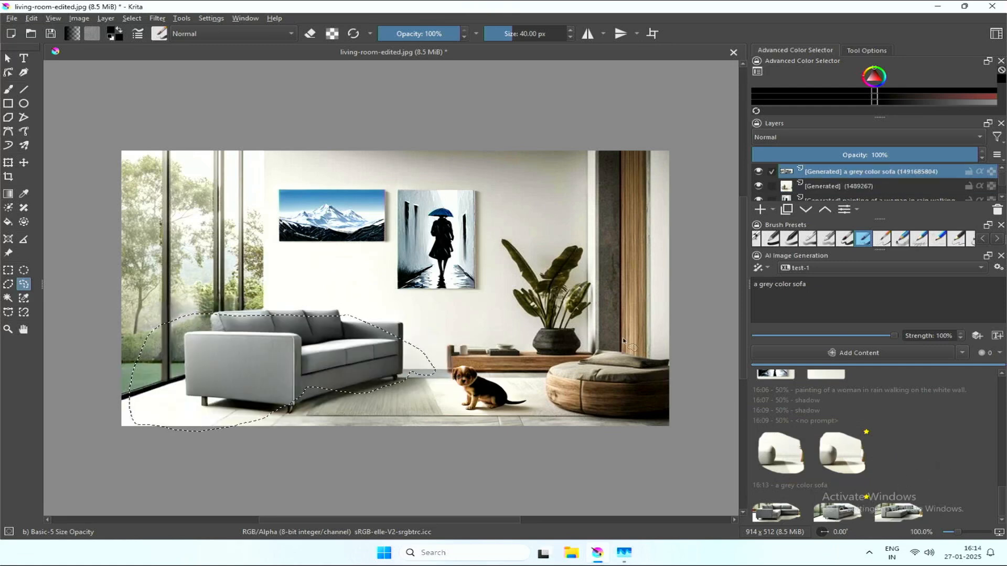
Step: Resize the canvas to a width of 1024 px
click(79, 19)
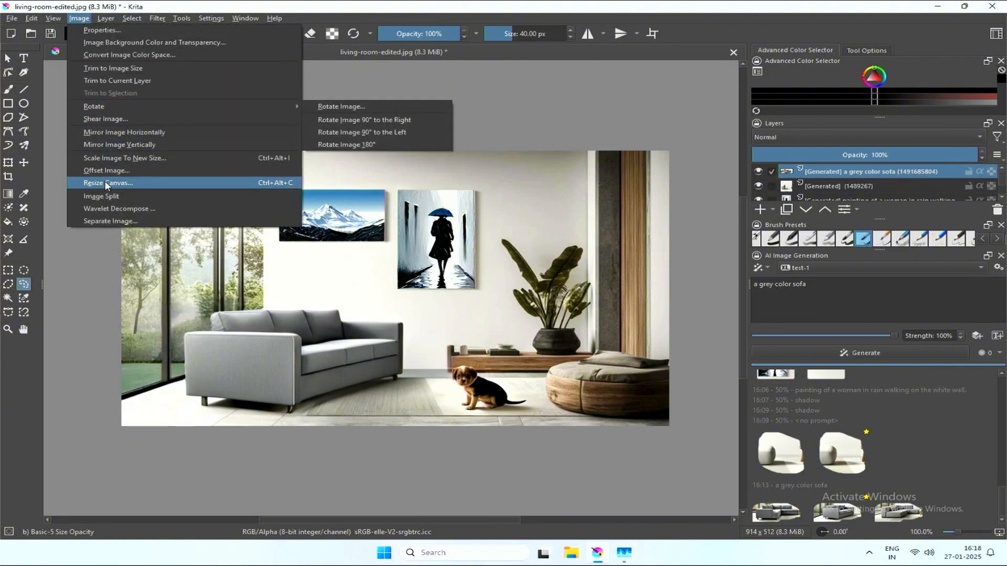
click(106, 184)
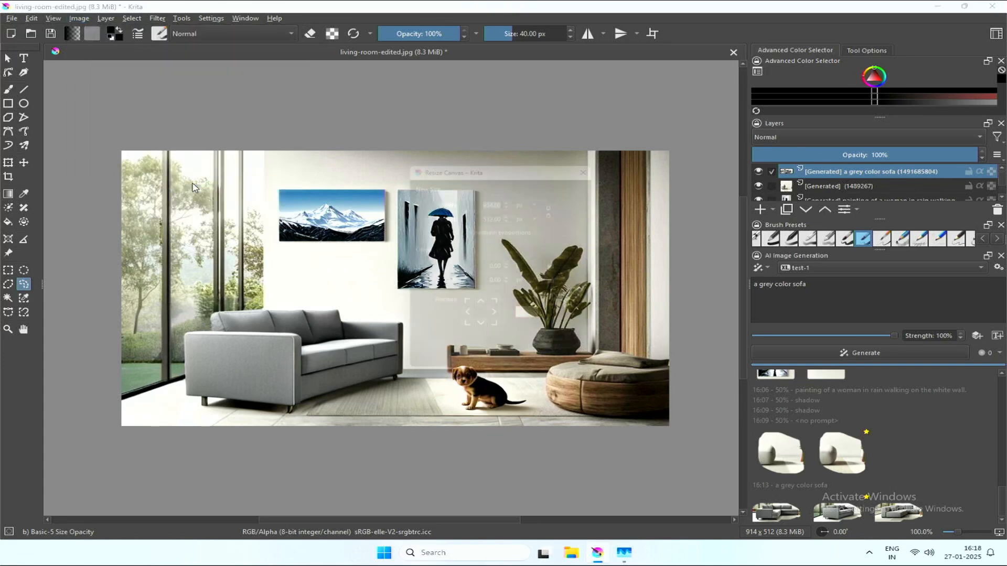
text(1024)
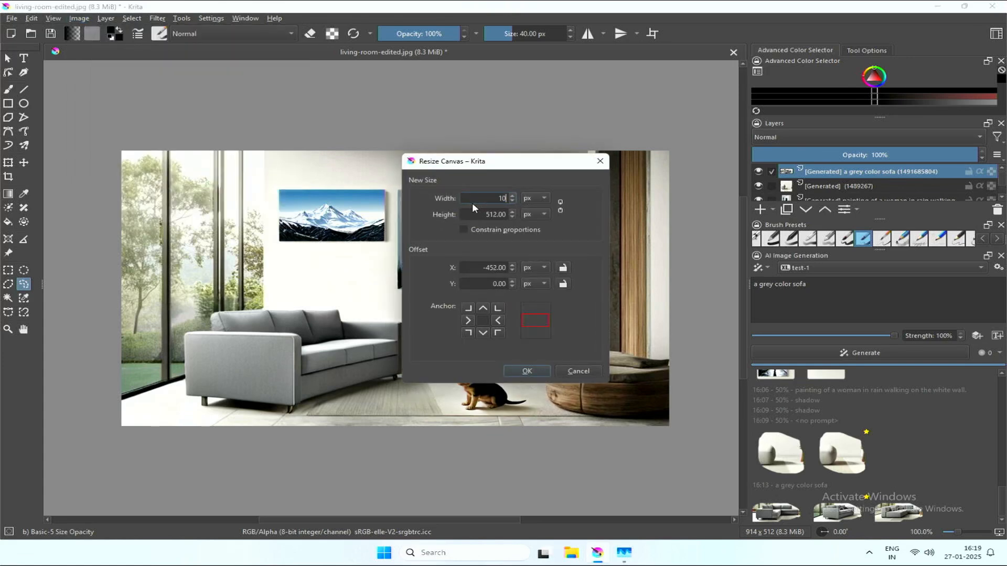
click(526, 371)
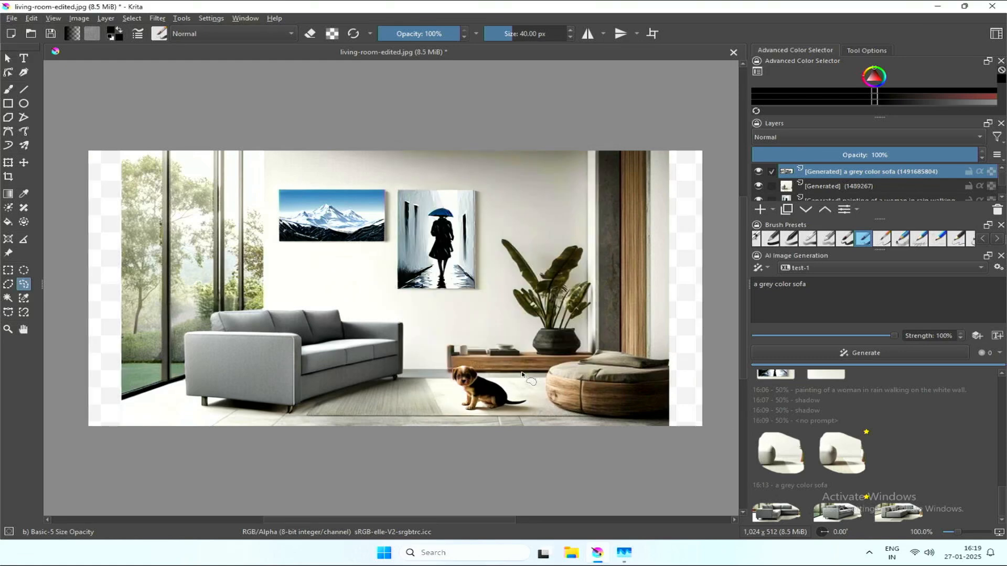
Step: Select full-height rectangular strips over both blank side margins of the canvas, the left one about 71 px wide, slightly overlapping the room
key(ctrl+r)
drag(89, 159, 89, 160)
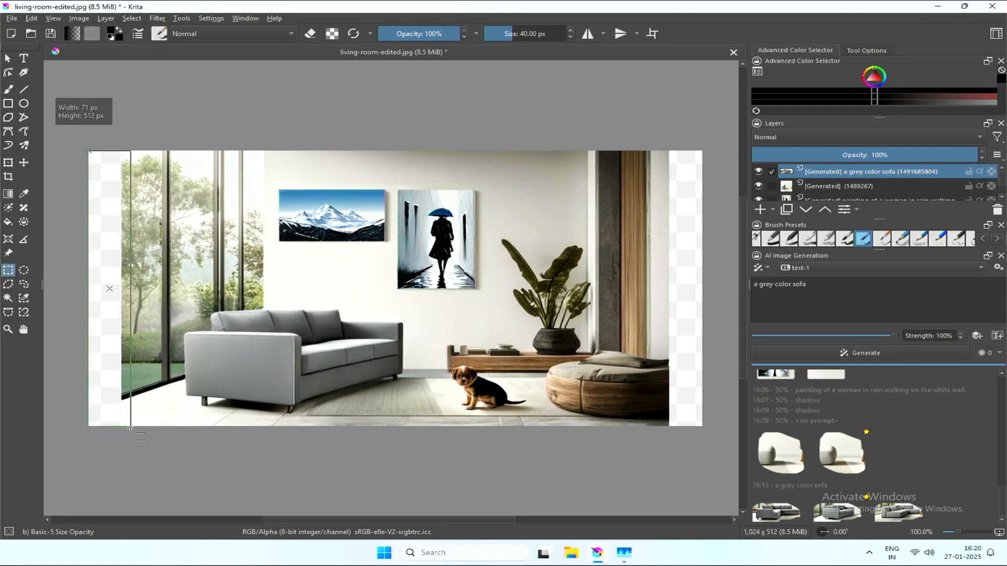
drag(130, 428, 131, 428)
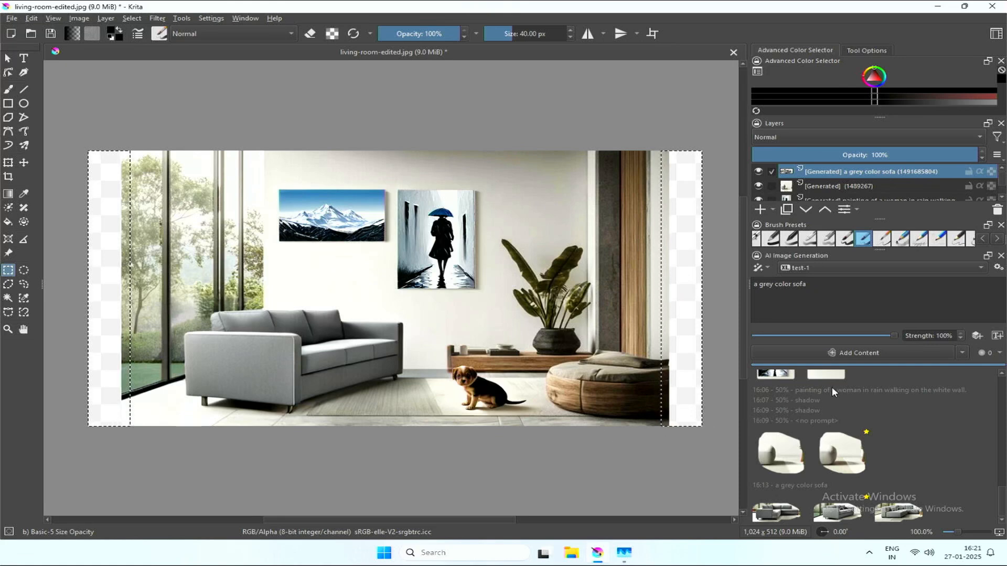
Step: Generate new content for the two selected side strips with Expand
click(959, 353)
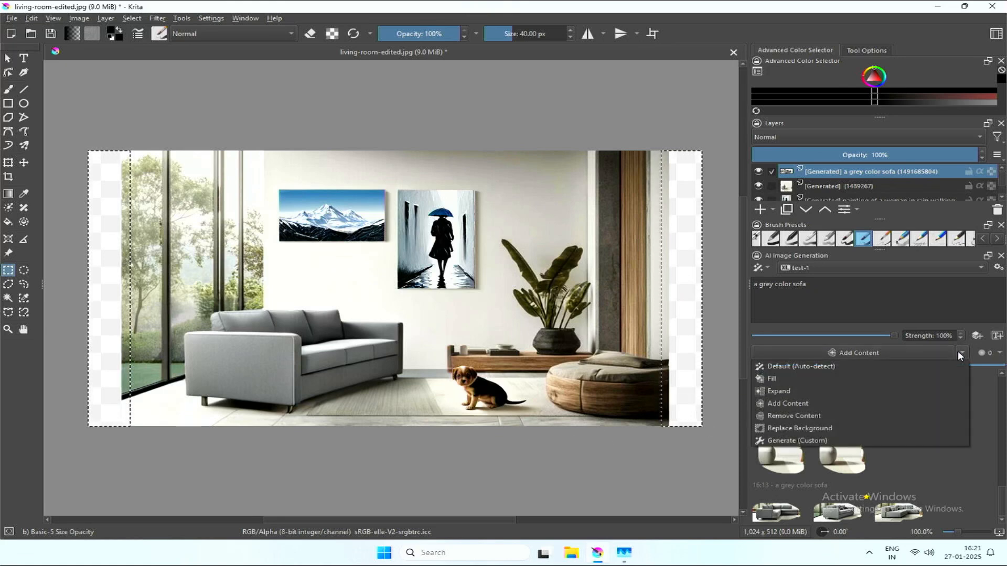
click(806, 391)
click(868, 351)
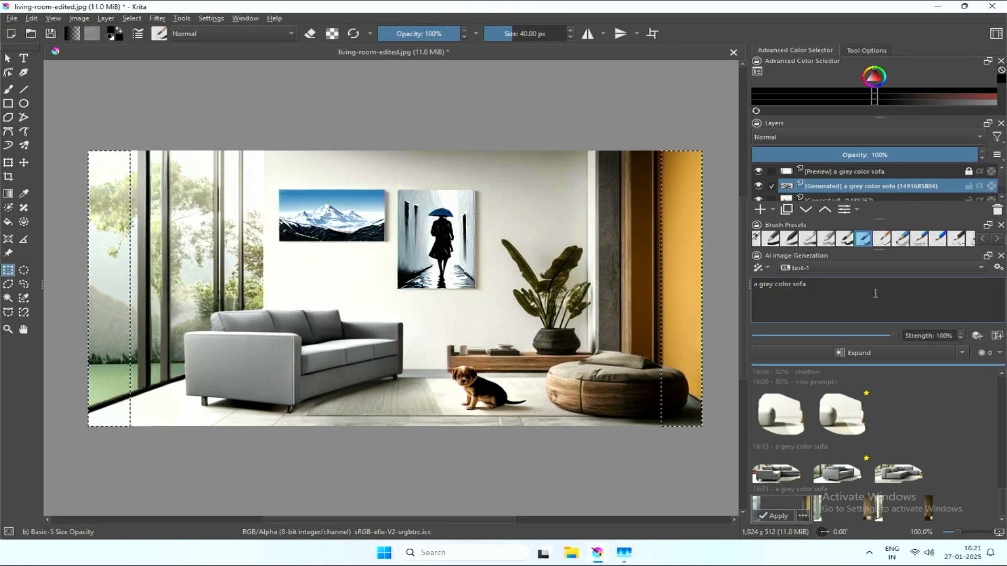
Step: Replace the prompt with "morden living room, with furniture, paintings on the wall, wooden texture, indoor plants"
key(ctrl+a)
key(BackSpace)
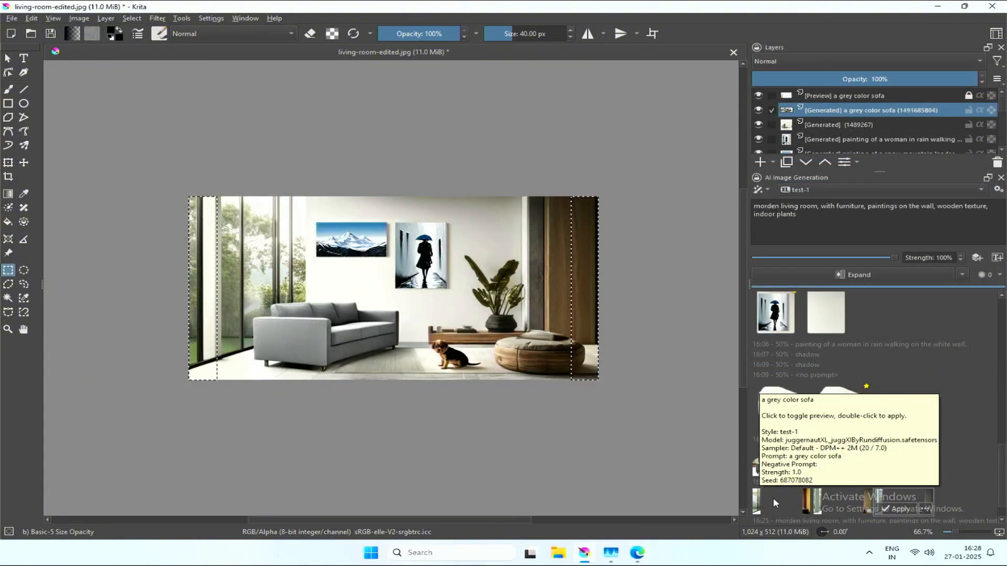
Step: Compare the three generated side extensions and apply the third one, with the dark wooden right edge, as a layer
click(784, 495)
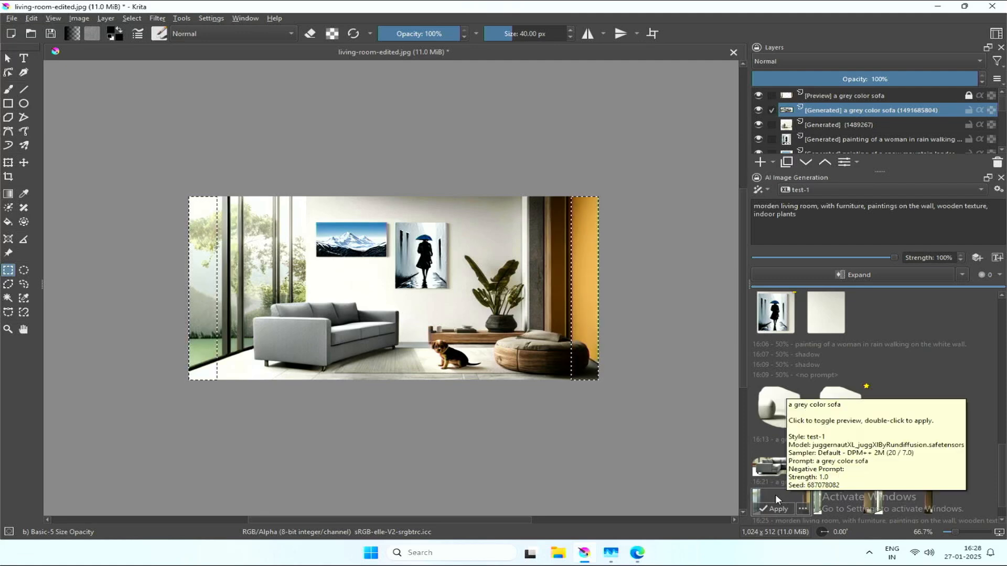
click(834, 501)
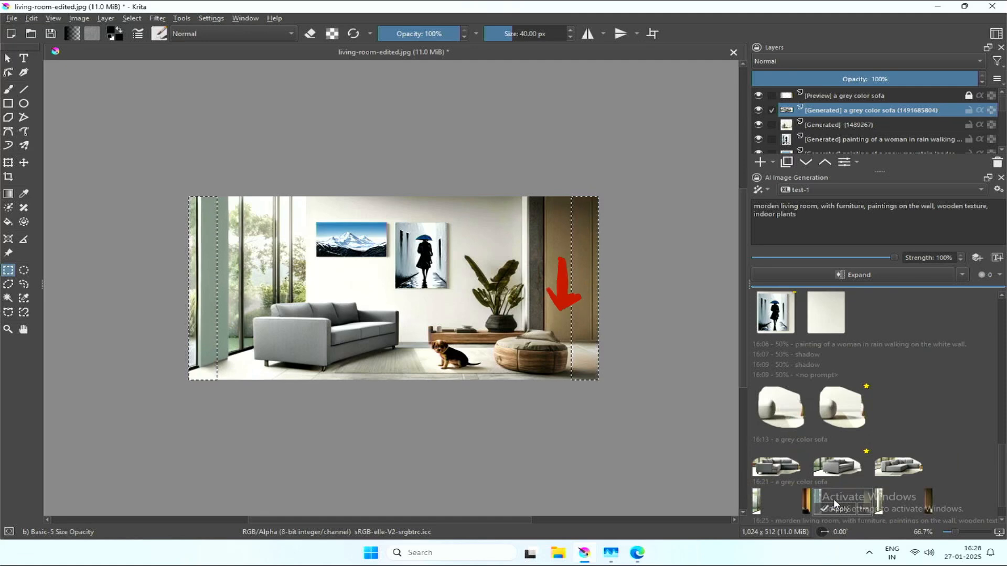
click(898, 499)
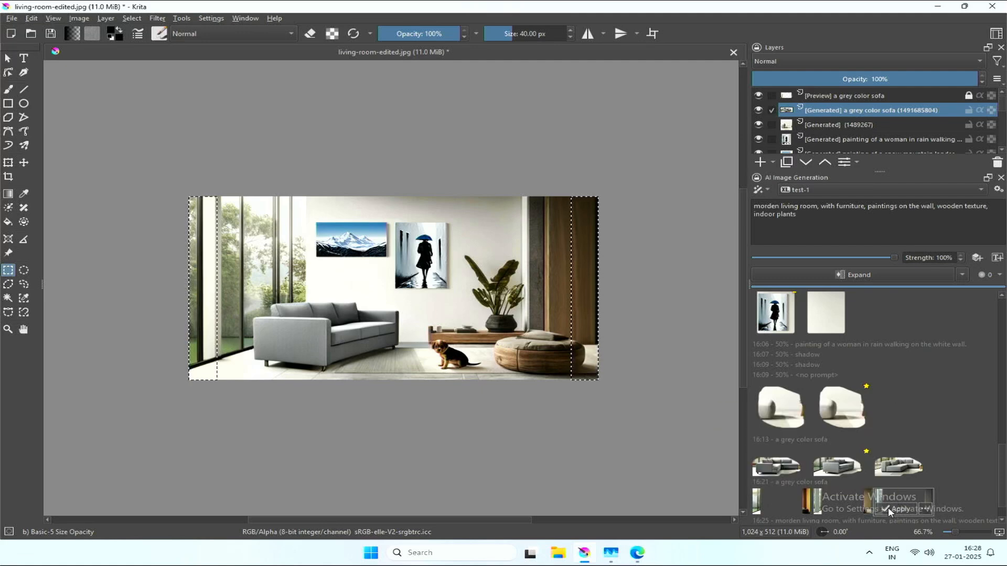
click(889, 508)
Step: Resize the canvas to a width of 1536 px
click(78, 18)
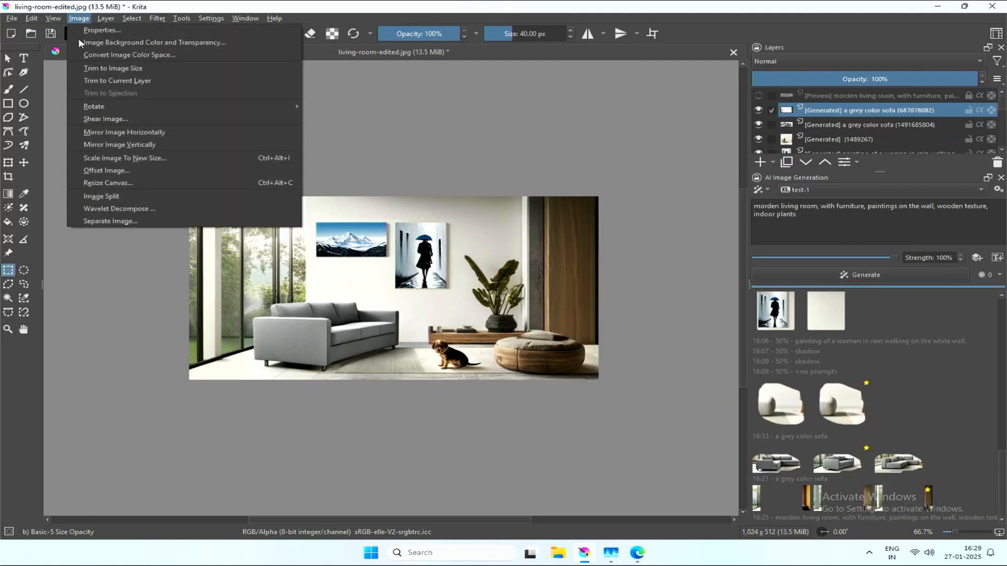
click(108, 182)
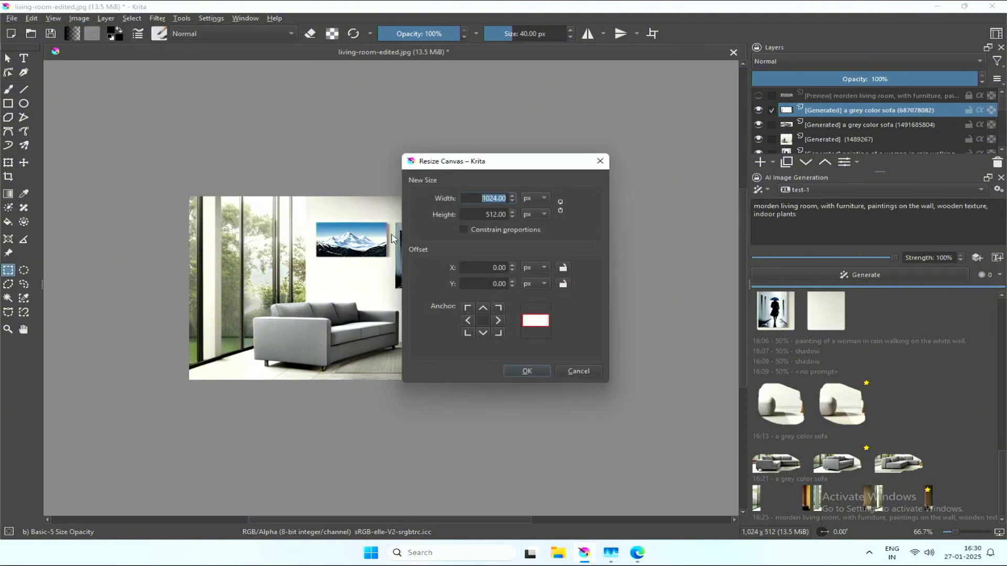
text(1536)
click(527, 371)
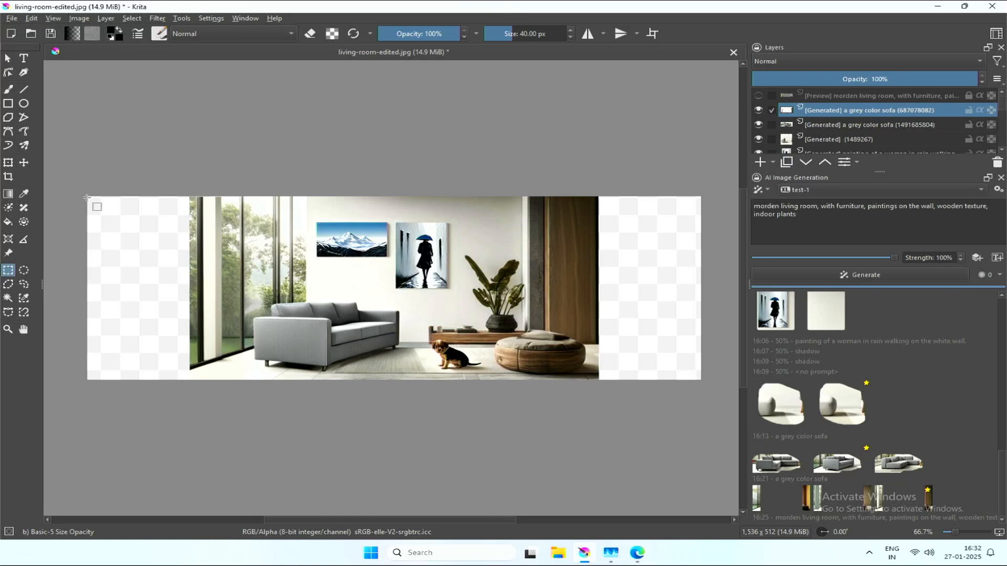
Step: Select both blank side areas with full-height rectangles overlapping the room, the left one about 289 px wide, and generate their content with Expand
drag(100, 204, 203, 377)
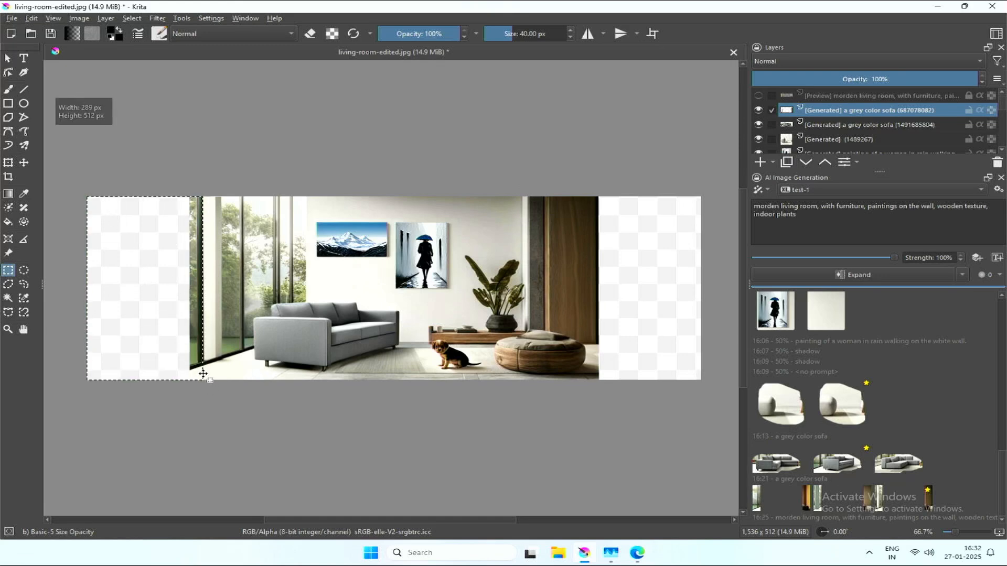
drag(588, 196, 696, 379)
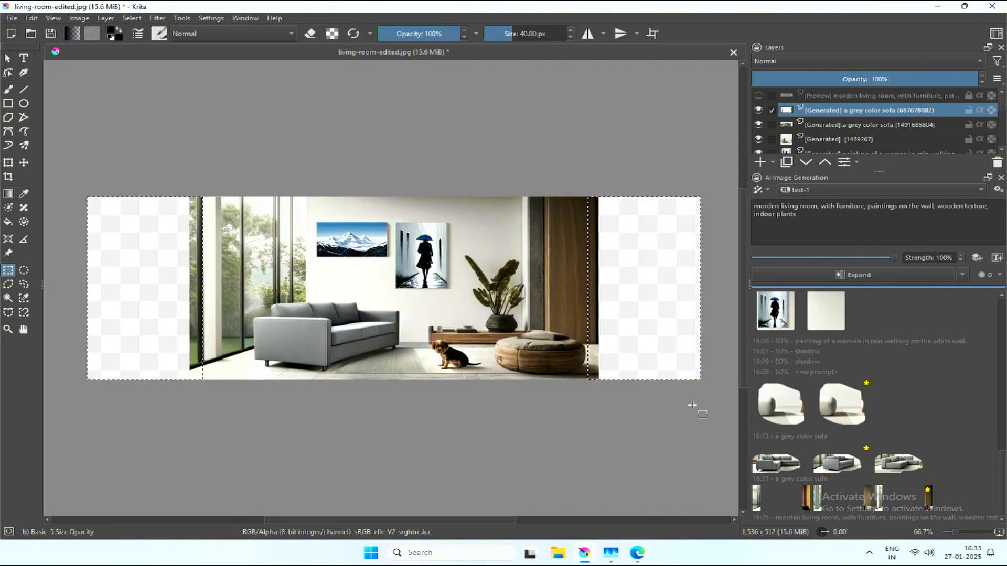
click(876, 274)
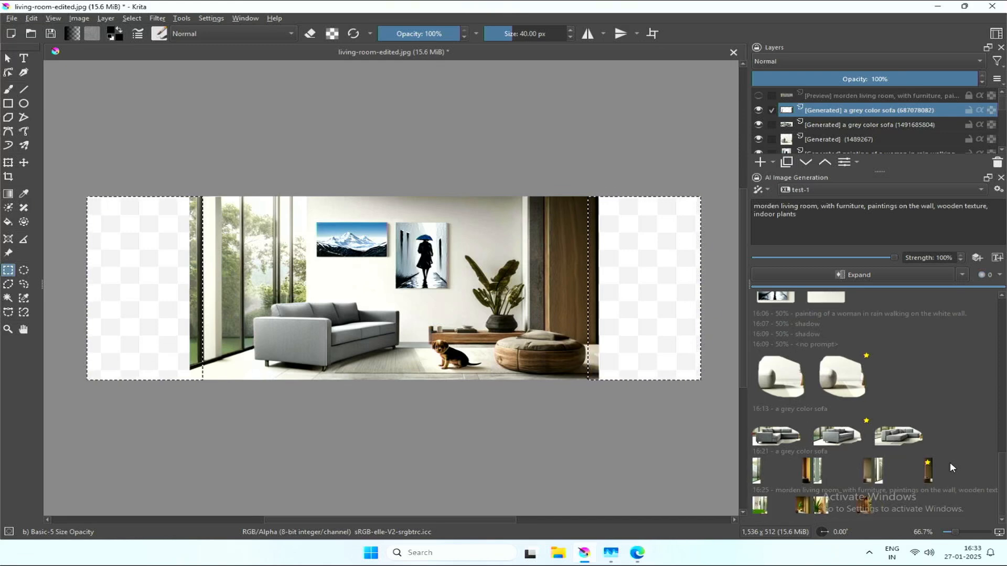
Step: Compare the four generated room extensions and return to previewing the third, with the wooden cabinet and brown sofa
click(778, 508)
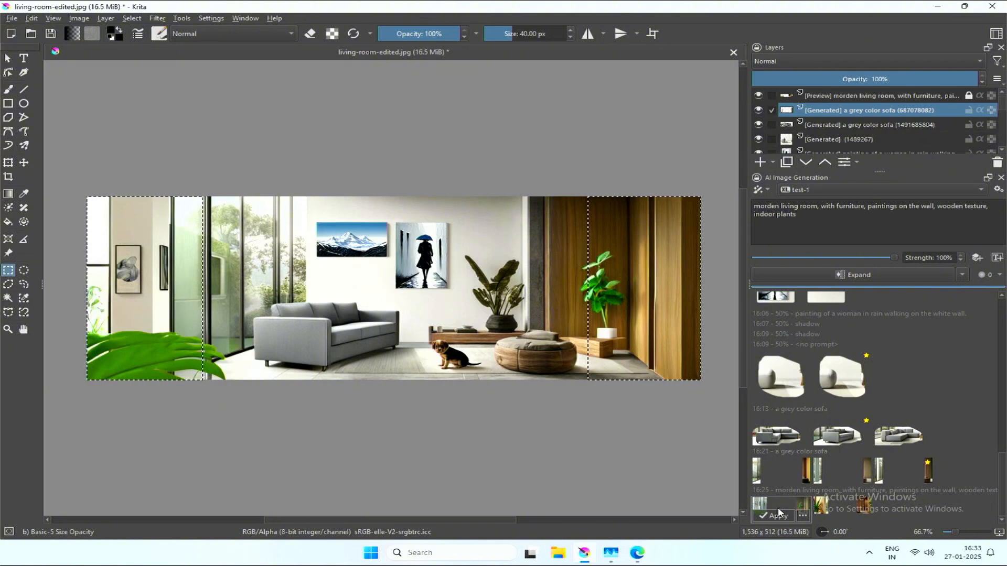
click(839, 509)
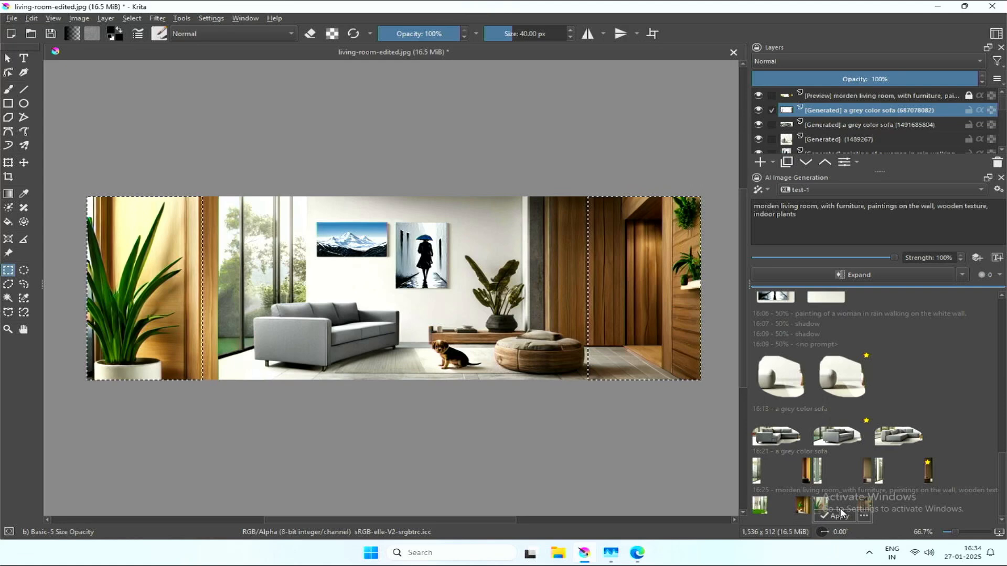
click(897, 504)
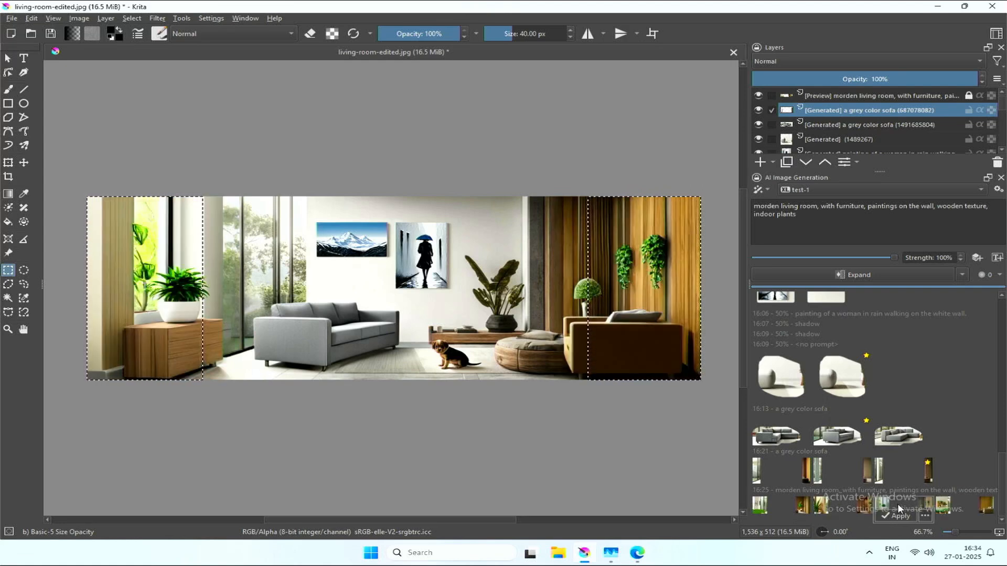
click(950, 505)
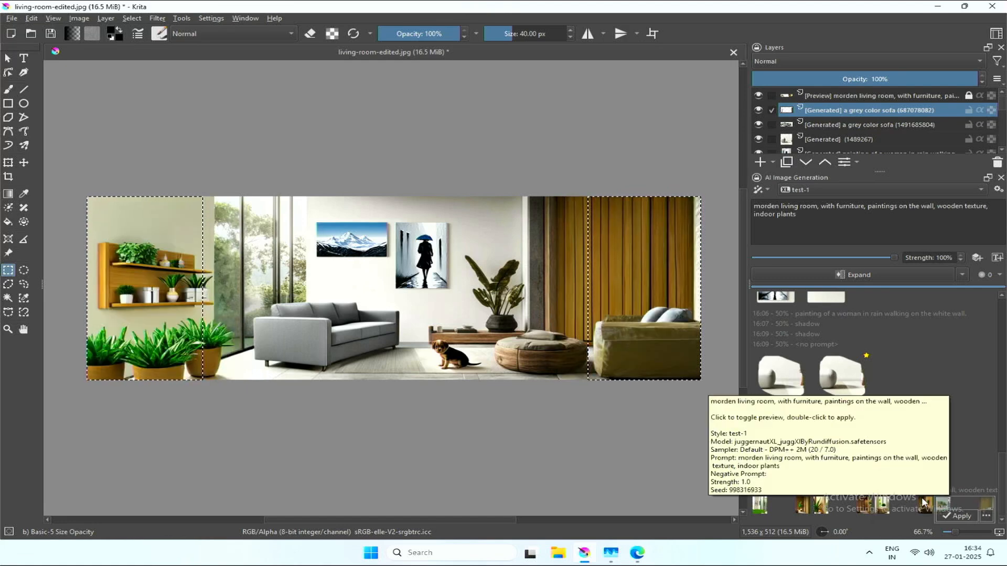
click(889, 506)
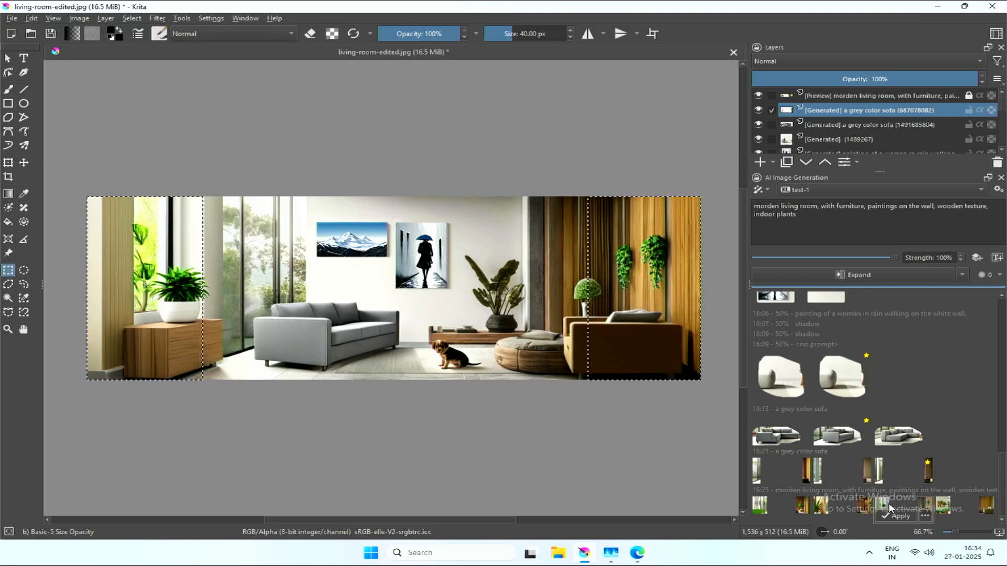